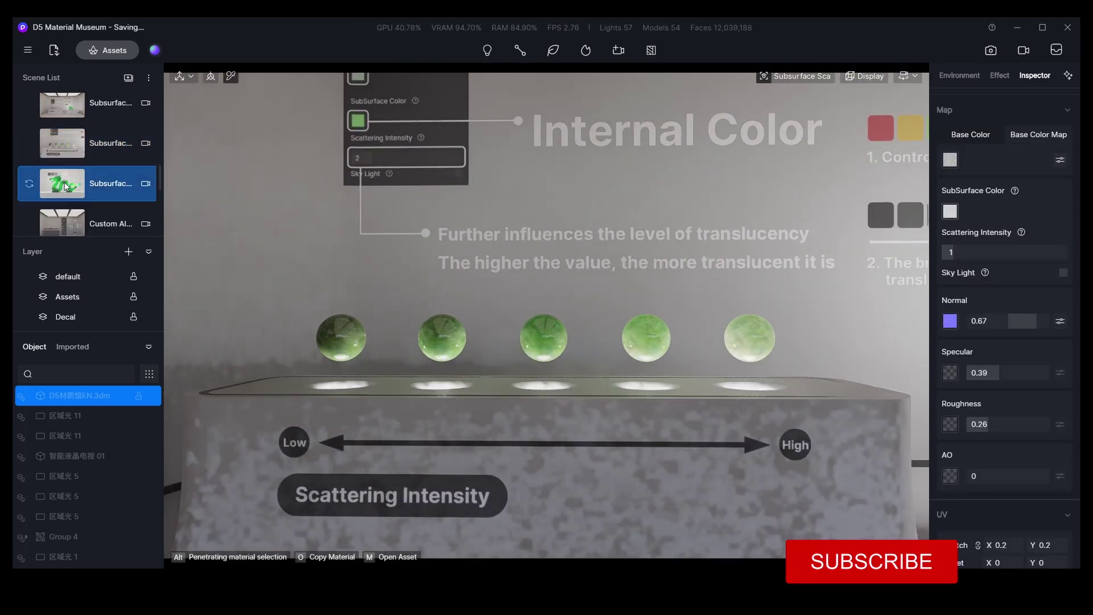
Browse the sample museum's scenes for subsurface, custom alpha and foliage materials.
{"action": "scroll", "coordinate": [66, 191], "scroll_direction": "down", "scroll_amount": 1}
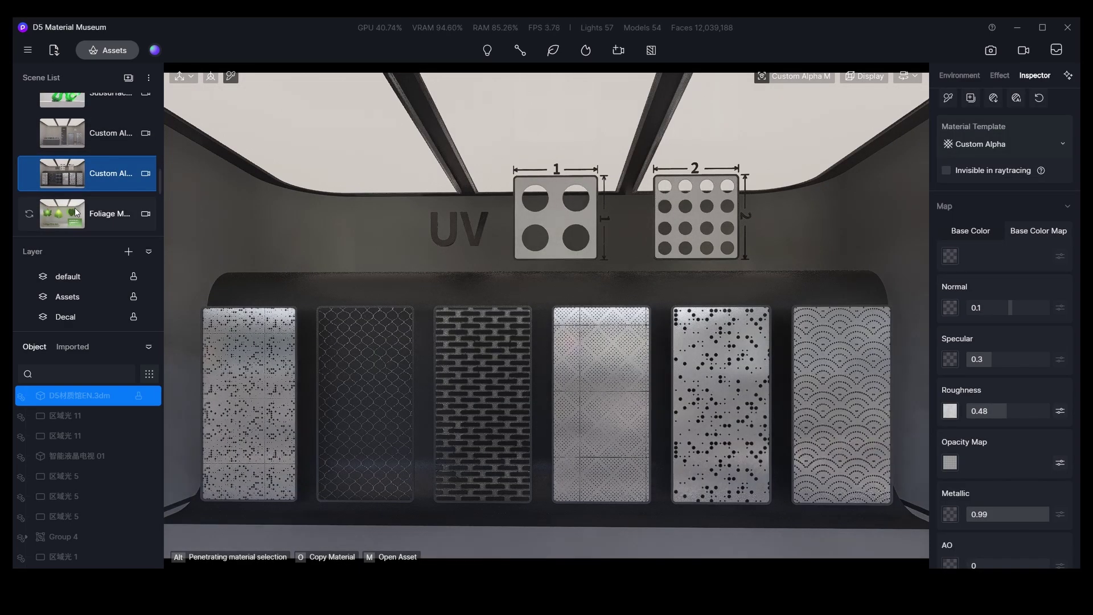
{"action": "scroll", "coordinate": [86, 188], "scroll_direction": "down", "scroll_amount": 1}
{"action": "scroll", "coordinate": [96, 211], "scroll_direction": "down", "scroll_amount": 1}
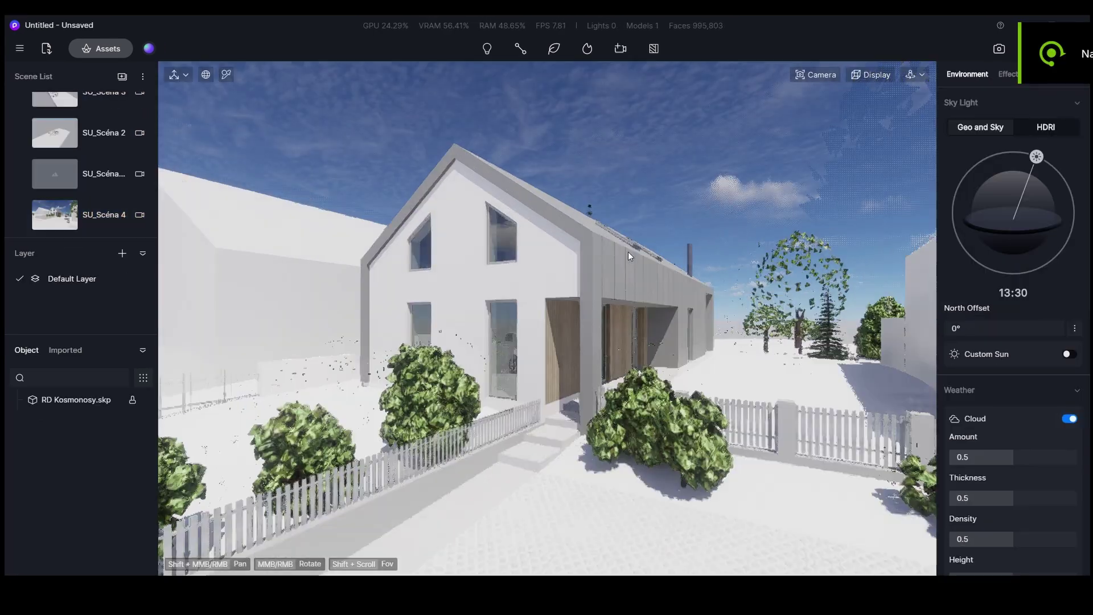
Apply the Metal wall panel 01 material from the Roof category to the house's roof and side facade.
{"action": "right_click_drag", "start_coordinate": [627, 252], "coordinate": [478, 242]}
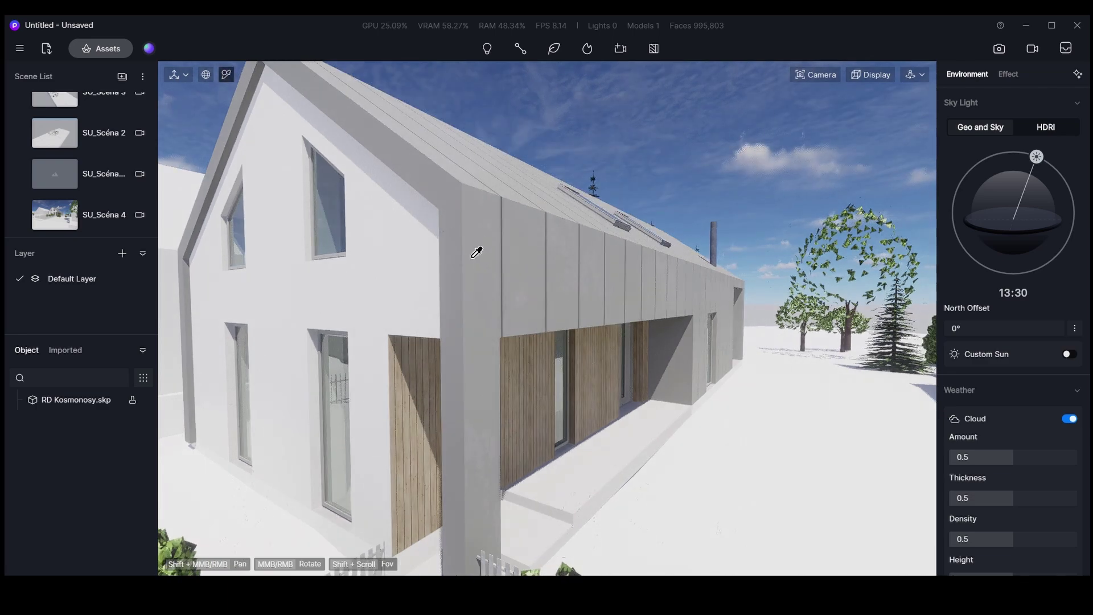
{"action": "left_click", "coordinate": [518, 283]}
{"action": "left_click", "coordinate": [84, 51]}
{"action": "scroll", "coordinate": [330, 273], "scroll_direction": "down", "scroll_amount": 2}
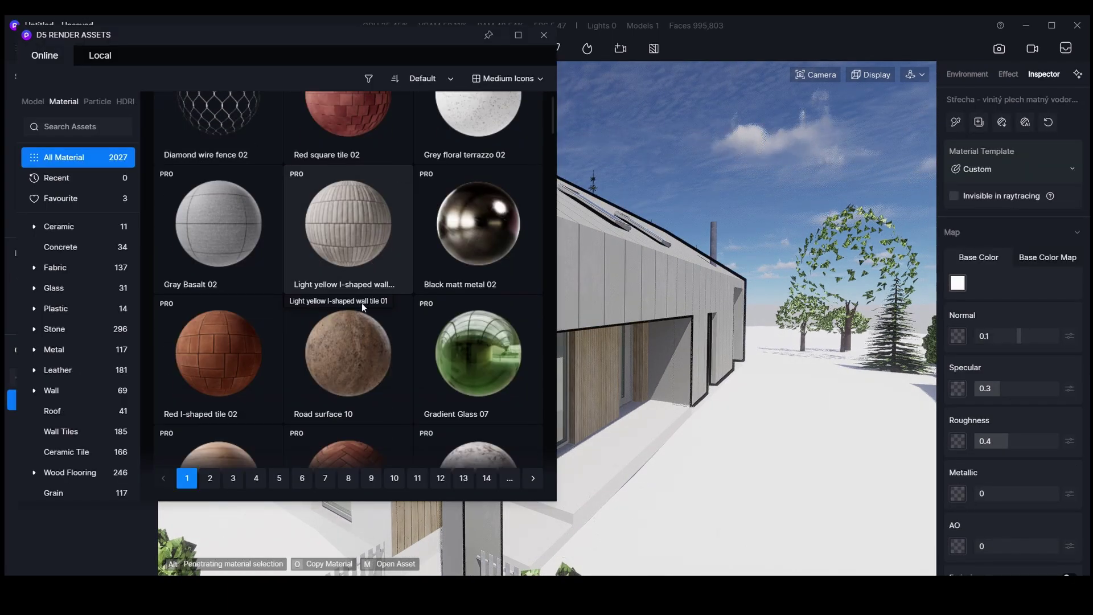
{"action": "left_click", "coordinate": [69, 343]}
{"action": "left_click", "coordinate": [377, 300]}
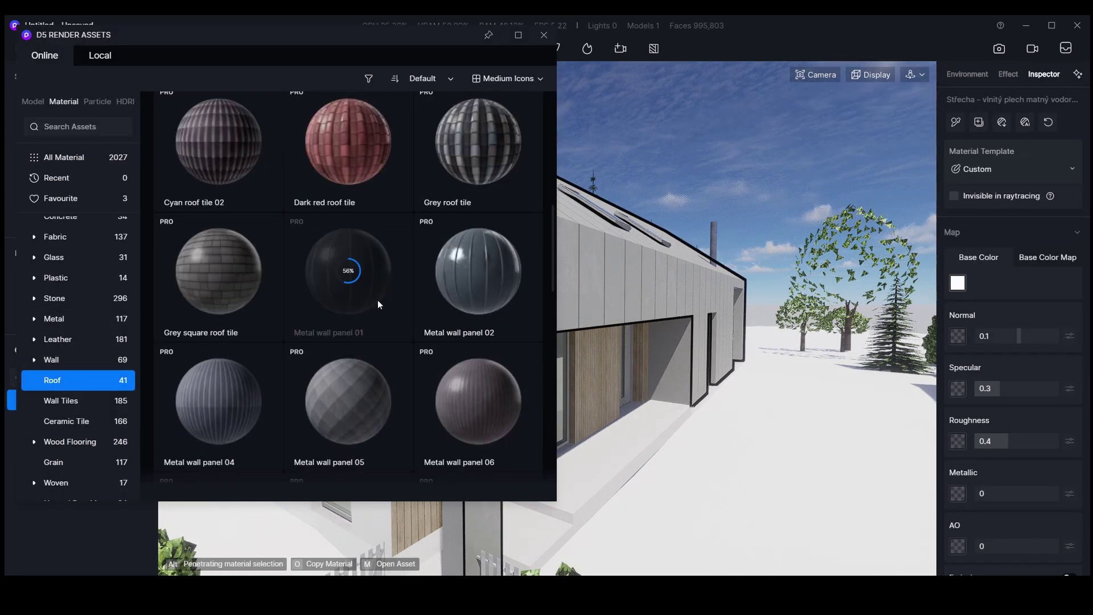
{"action": "left_click_drag", "start_coordinate": [347, 273], "coordinate": [532, 253]}
{"action": "scroll", "coordinate": [535, 286], "scroll_direction": "up", "scroll_amount": 2}
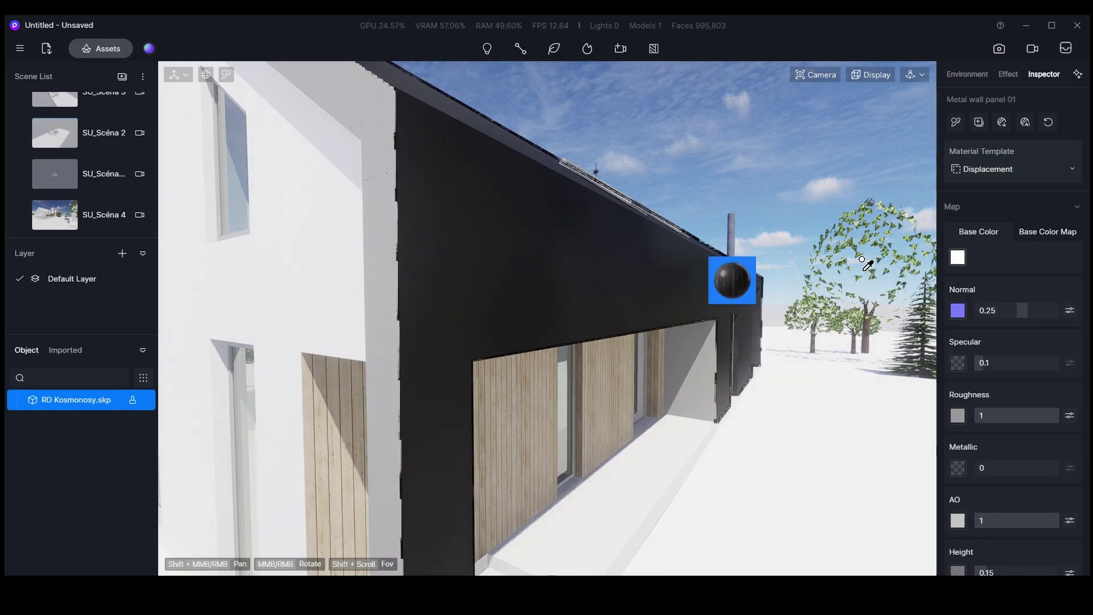
Pick the metal panel material on the facade and enable Keep texture shape in its UV settings.
{"action": "left_click", "coordinate": [226, 75]}
{"action": "scroll", "coordinate": [1022, 369], "scroll_direction": "down", "scroll_amount": 1}
{"action": "scroll", "coordinate": [1022, 369], "scroll_direction": "down", "scroll_amount": 4}
{"action": "left_click", "coordinate": [1072, 430]}
{"action": "right_click_drag", "start_coordinate": [700, 324], "coordinate": [676, 383]}
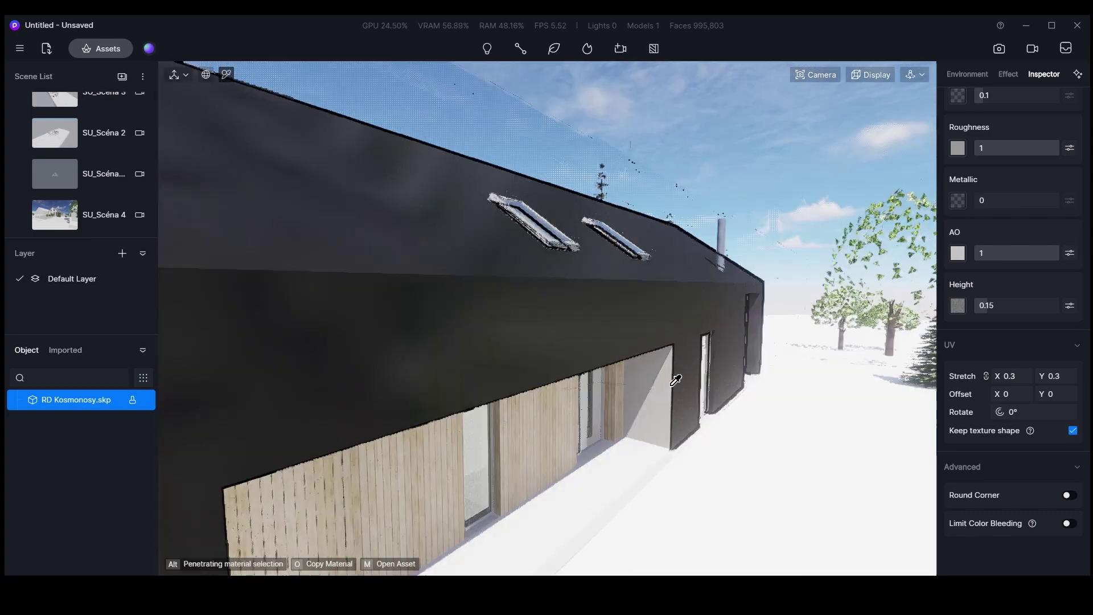
{"action": "scroll", "coordinate": [676, 383], "scroll_direction": "down", "scroll_amount": 8}
{"action": "scroll", "coordinate": [820, 296], "scroll_direction": "up", "scroll_amount": 2}
Try the walking camera mode, and switch the viewport to the free-flying navigation mode around the house.
{"action": "left_click", "coordinate": [915, 75]}
{"action": "left_click", "coordinate": [906, 114]}
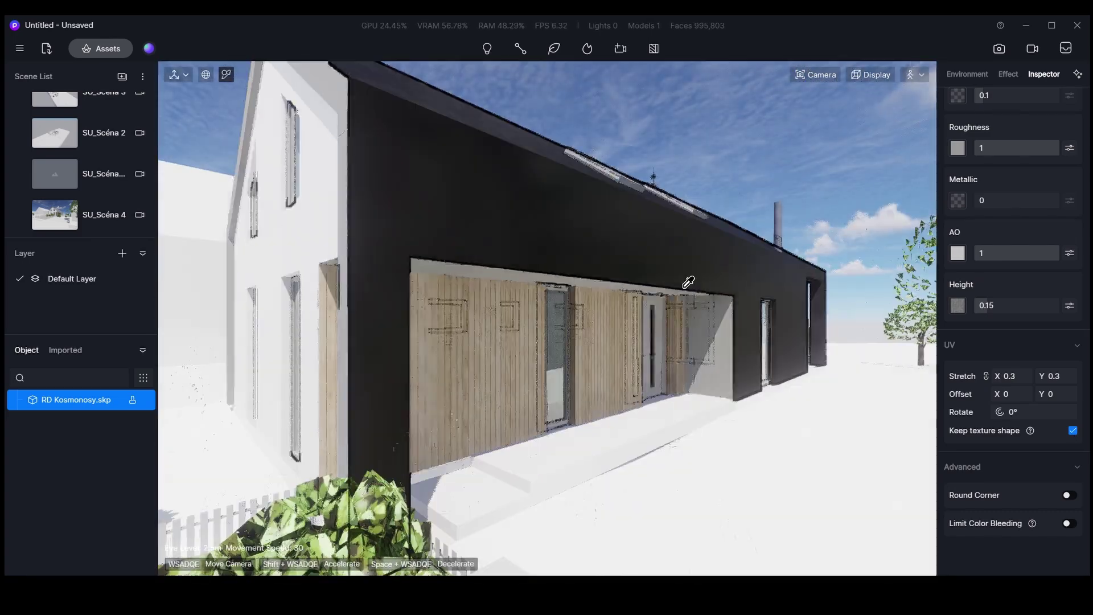
{"action": "right_click_drag", "start_coordinate": [688, 282], "coordinate": [671, 334]}
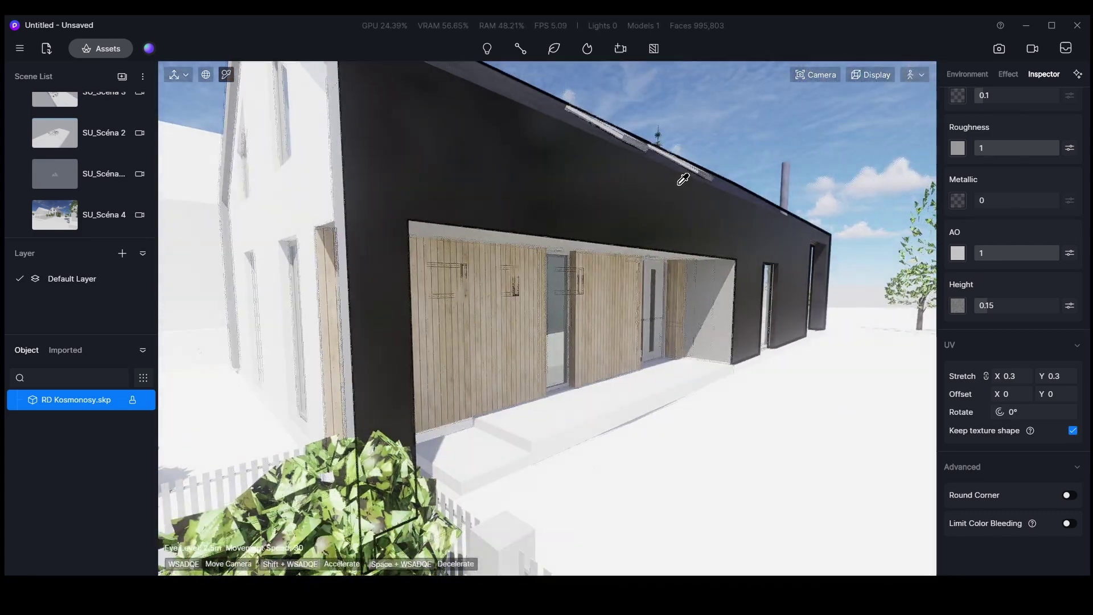
{"action": "scroll", "coordinate": [683, 180], "scroll_direction": "down", "scroll_amount": 2}
{"action": "left_click", "coordinate": [915, 75]}
{"action": "left_click", "coordinate": [849, 114]}
{"action": "right_click_drag", "start_coordinate": [692, 279], "coordinate": [715, 394]}
Try a UV stretch of 1 on the metal panels, set it to 20 and disable Keep texture shape.
{"action": "left_click", "coordinate": [1011, 376]}
{"action": "type", "text": "1"}
{"action": "key", "text": "Return"}
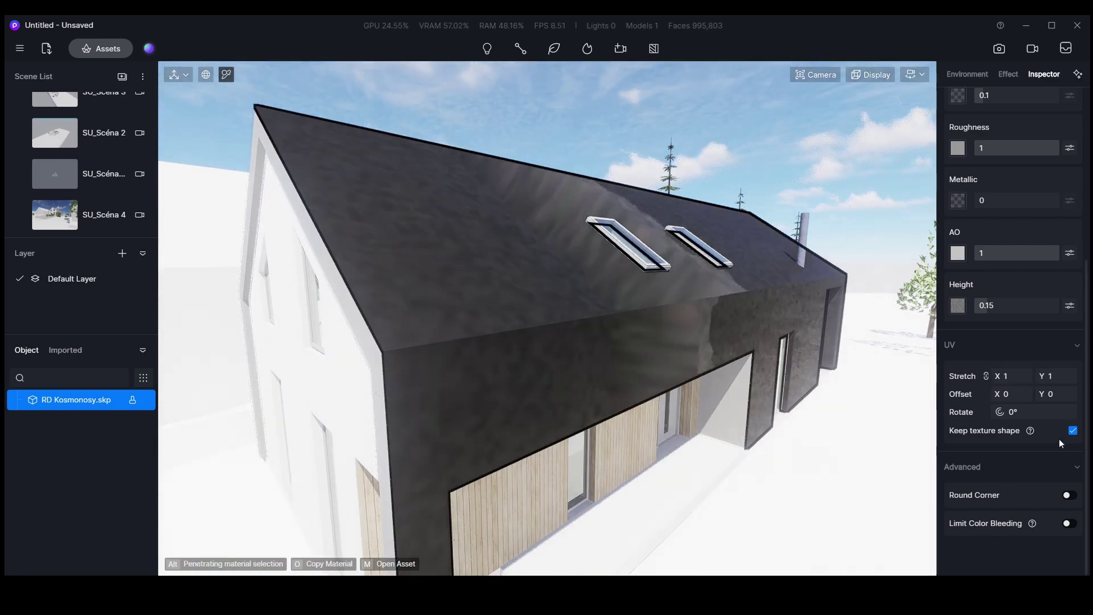
{"action": "left_click", "coordinate": [1011, 376]}
{"action": "type", "text": "20"}
{"action": "key", "text": "Return"}
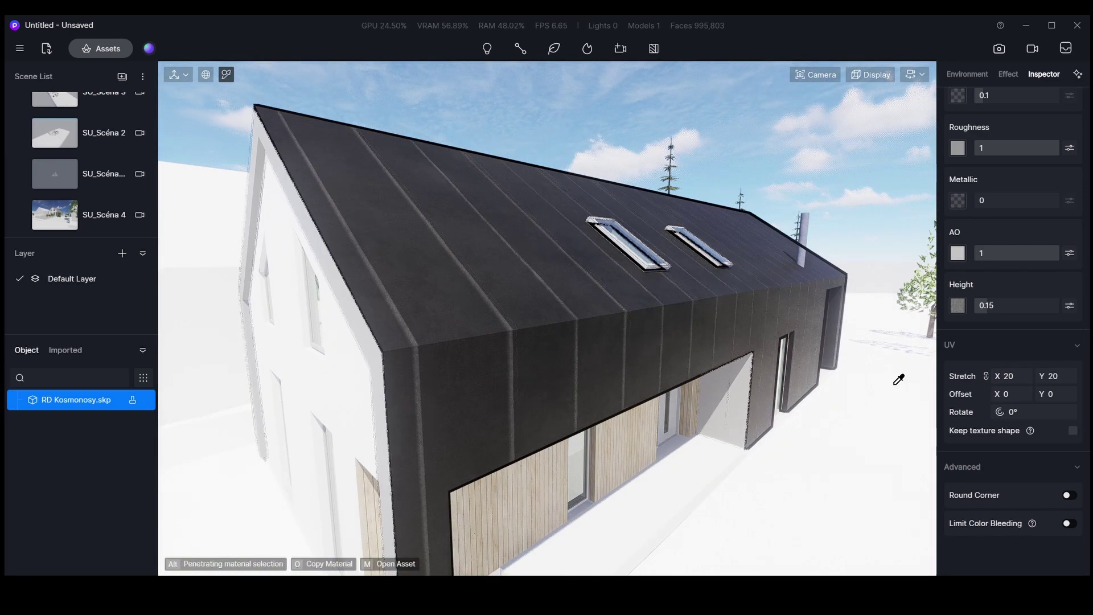
Fine-tune the metal panels' UV mapping to a stretch of 32 and an X offset of 0.17.
{"action": "right_click_drag", "start_coordinate": [446, 247], "coordinate": [425, 372]}
{"action": "scroll", "coordinate": [507, 364], "scroll_direction": "up", "scroll_amount": 5}
{"action": "scroll", "coordinate": [600, 352], "scroll_direction": "down", "scroll_amount": 6}
{"action": "right_click_drag", "start_coordinate": [601, 357], "coordinate": [588, 239]}
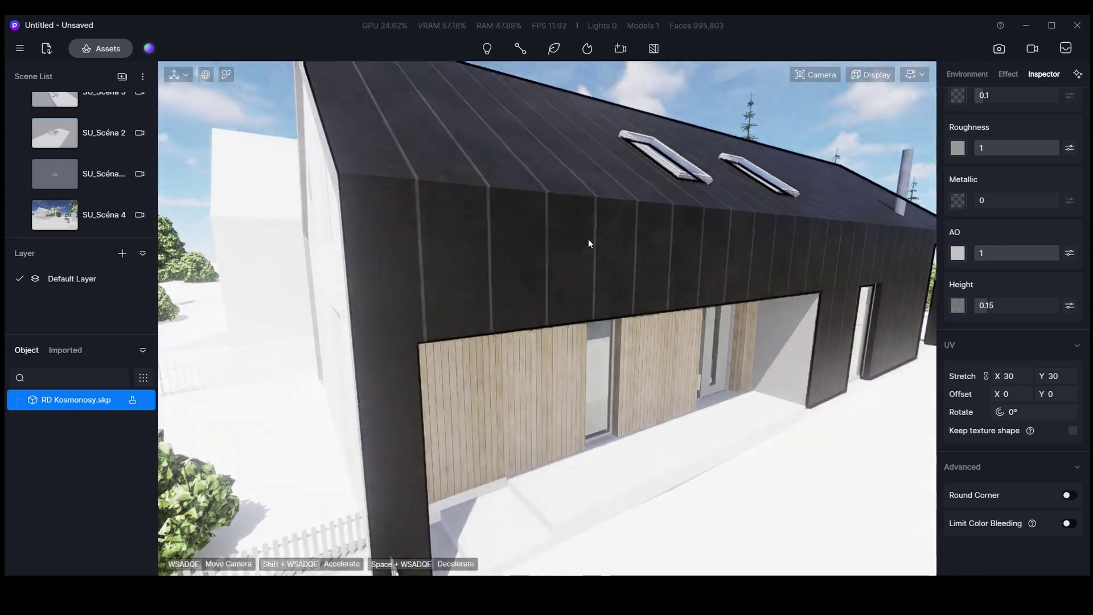
{"action": "left_click_drag", "start_coordinate": [1011, 394], "coordinate": [1022, 395]}
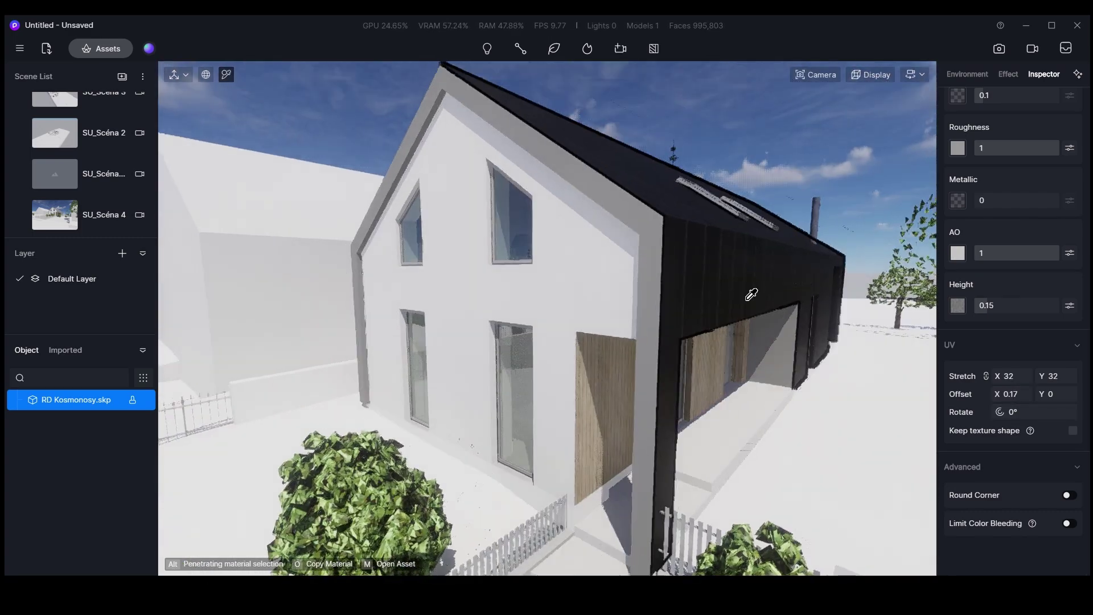
Copy the Metal wall panel 01 material onto the roof edge trim framing the gable wall.
{"action": "scroll", "coordinate": [619, 237], "scroll_direction": "up", "scroll_amount": 5}
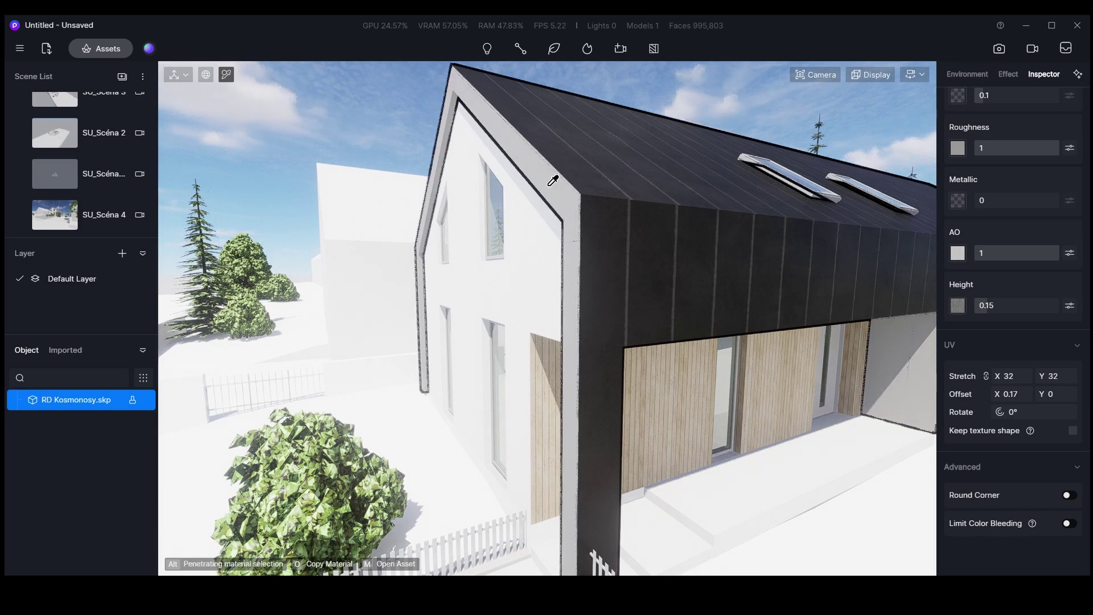
{"action": "scroll", "coordinate": [1042, 196], "scroll_direction": "up", "scroll_amount": 5}
{"action": "left_click", "coordinate": [955, 122]}
{"action": "left_click", "coordinate": [568, 196]}
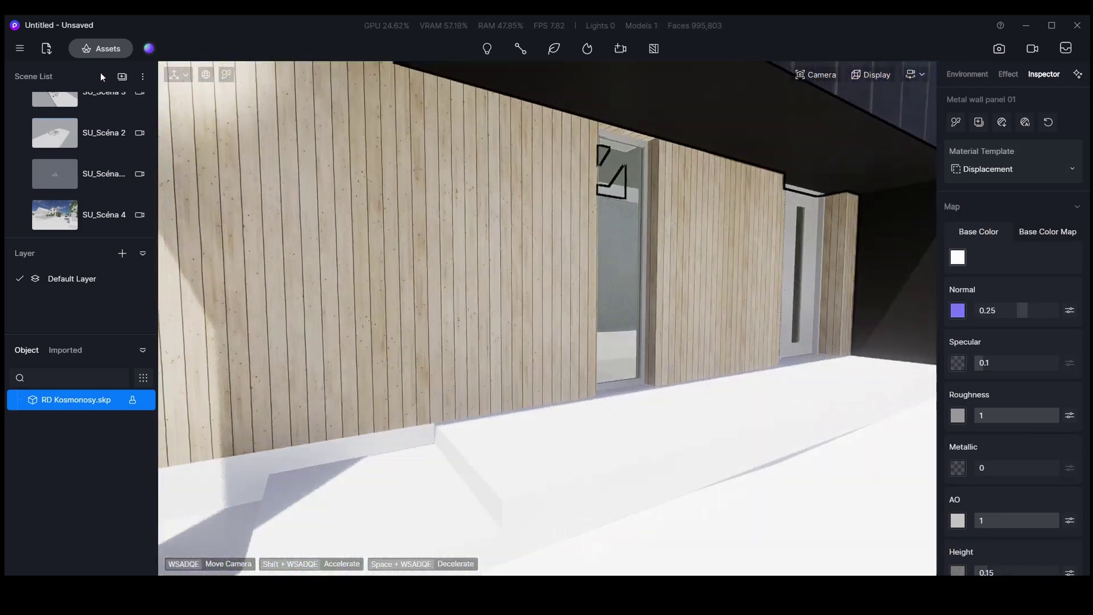
Try a library wood material on the cladding, and generate AI texture maps for the existing vertical plank material.
{"action": "left_click", "coordinate": [100, 48]}
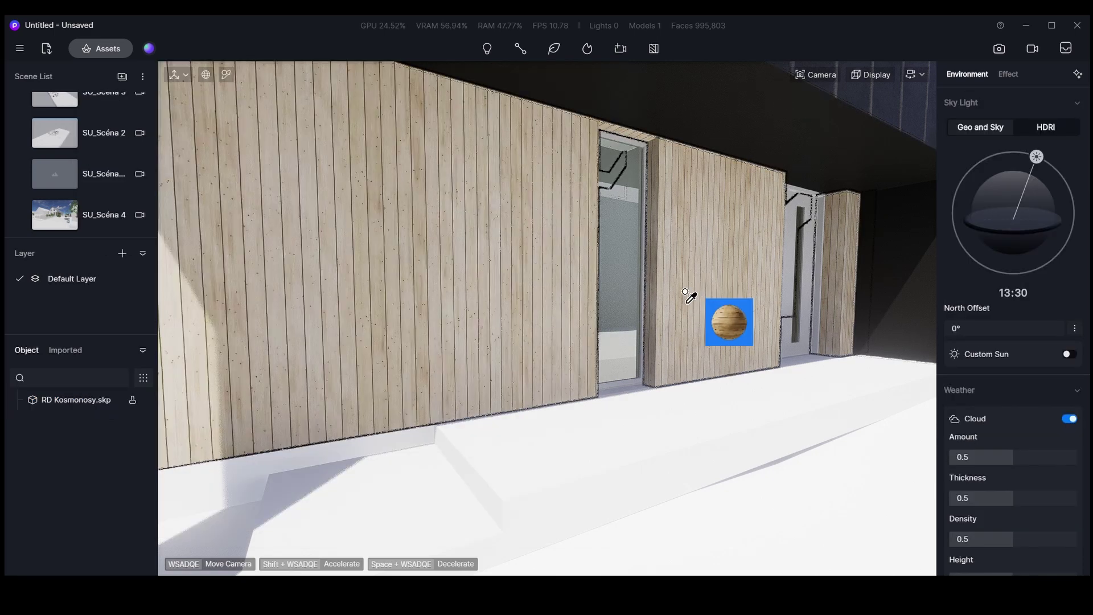
{"action": "left_click", "coordinate": [690, 295]}
{"action": "scroll", "coordinate": [524, 319], "scroll_direction": "up", "scroll_amount": 5}
{"action": "scroll", "coordinate": [524, 319], "scroll_direction": "down", "scroll_amount": 5}
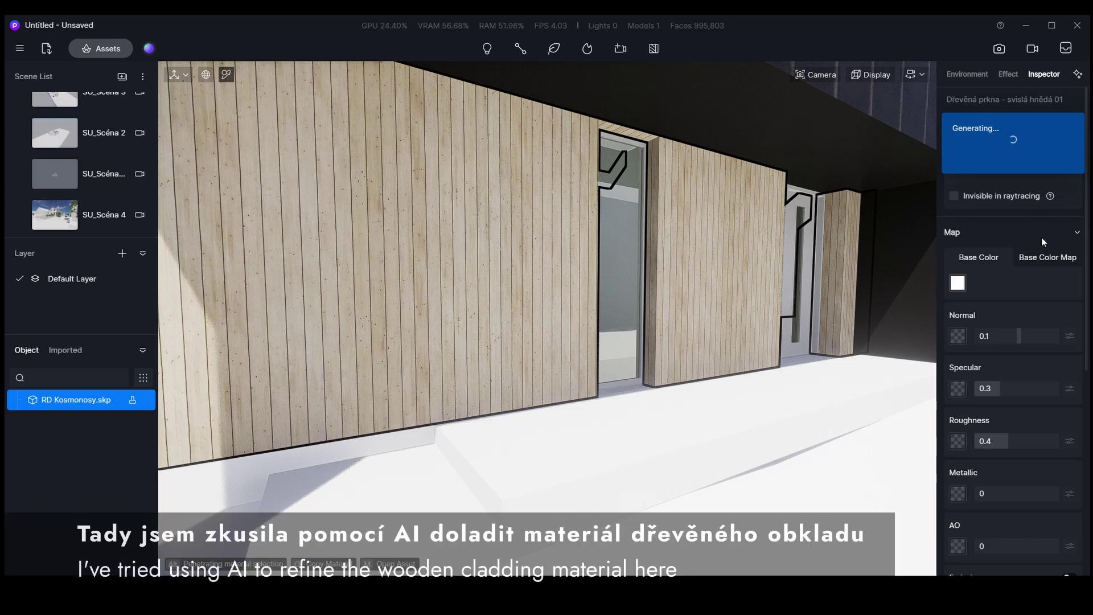
Examine the AI-refined wood cladding up close together with its base color map settings.
{"action": "scroll", "coordinate": [569, 236], "scroll_direction": "up", "scroll_amount": 5}
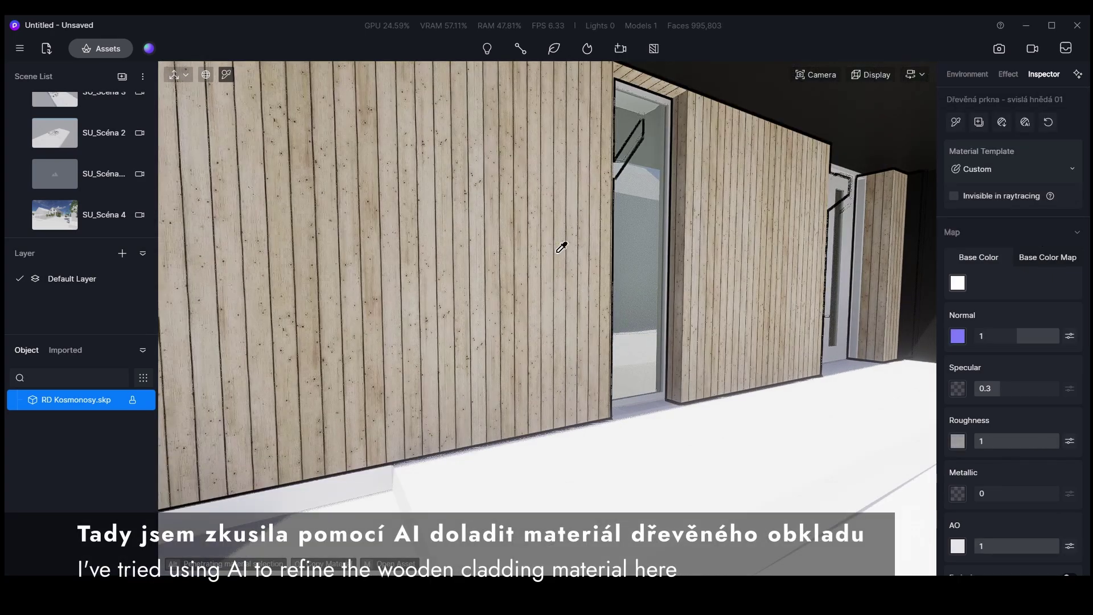
{"action": "right_click_drag", "start_coordinate": [478, 142], "coordinate": [638, 405]}
{"action": "scroll", "coordinate": [516, 381], "scroll_direction": "down", "scroll_amount": 5}
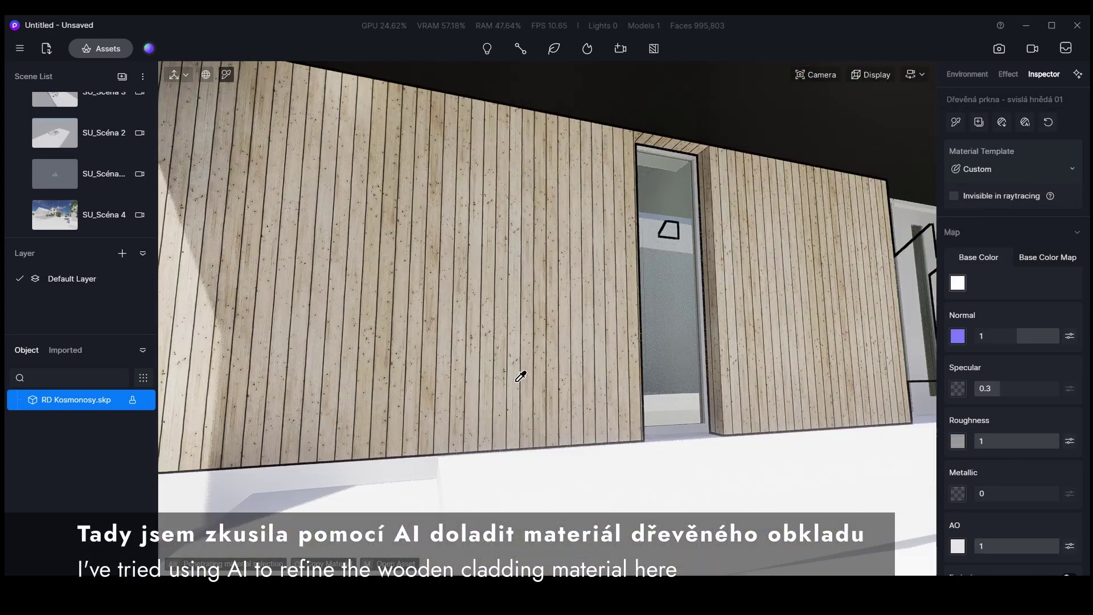
{"action": "right_click_drag", "start_coordinate": [520, 376], "coordinate": [605, 403]}
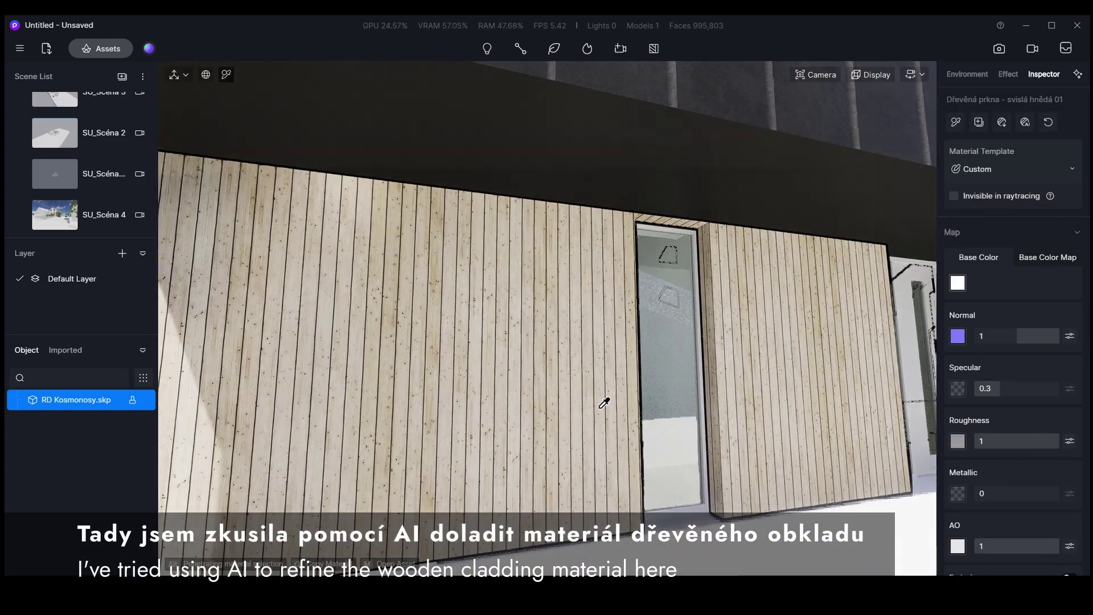
{"action": "left_click", "coordinate": [678, 313]}
{"action": "scroll", "coordinate": [678, 312], "scroll_direction": "up", "scroll_amount": 8}
{"action": "left_click", "coordinate": [1070, 283]}
{"action": "left_click", "coordinate": [1070, 283]}
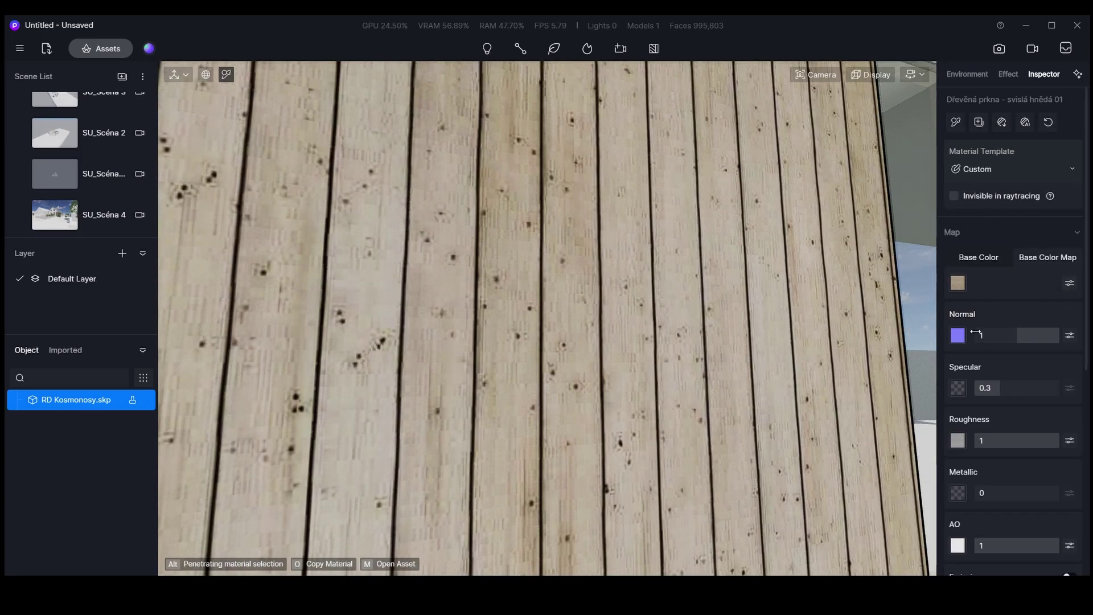
{"action": "scroll", "coordinate": [602, 372], "scroll_direction": "down", "scroll_amount": 5}
{"action": "left_click", "coordinate": [1070, 283]}
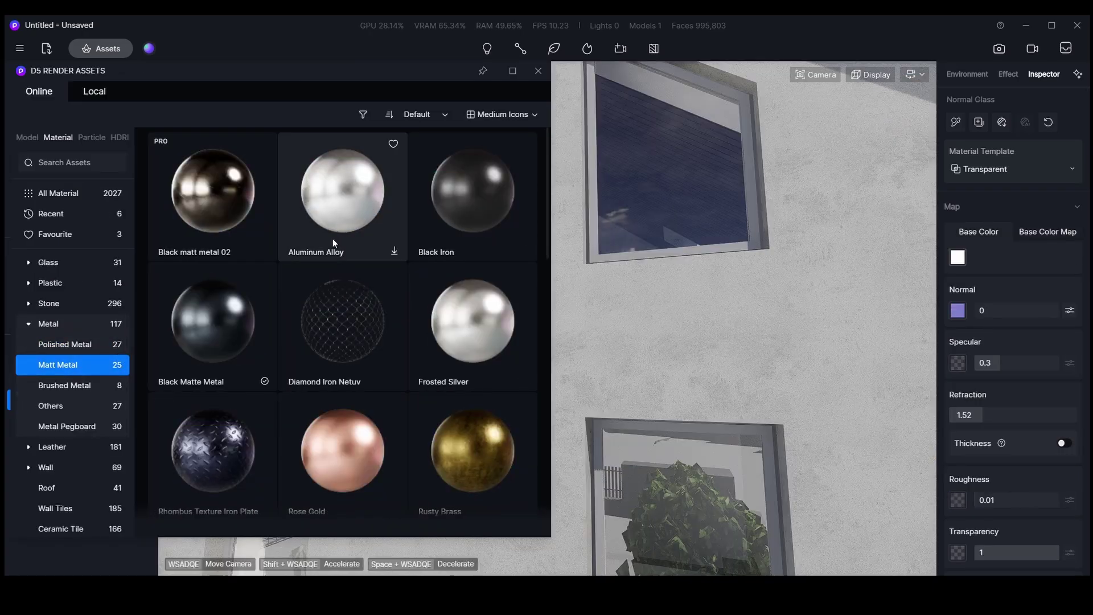
Apply the Ordinary Light Plastic material from the Plastic category to the gable's window frames.
{"action": "scroll", "coordinate": [342, 330], "scroll_direction": "down", "scroll_amount": 3}
{"action": "scroll", "coordinate": [342, 331], "scroll_direction": "up", "scroll_amount": 3}
{"action": "left_click", "coordinate": [735, 213]}
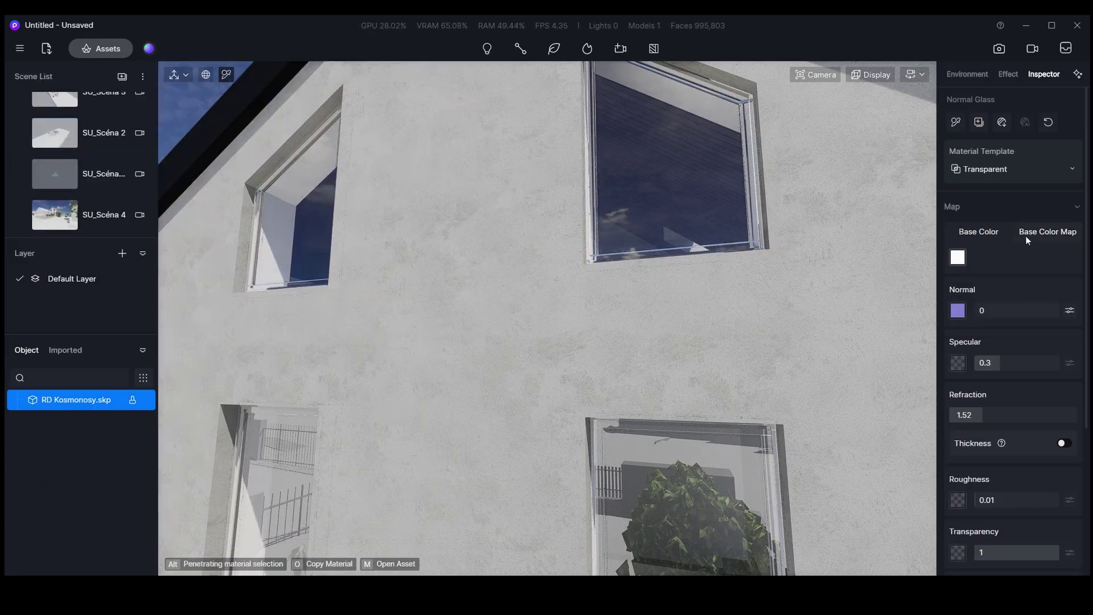
{"action": "left_click", "coordinate": [101, 49]}
{"action": "scroll", "coordinate": [52, 282], "scroll_direction": "down", "scroll_amount": 2}
{"action": "left_click", "coordinate": [54, 324]}
{"action": "scroll", "coordinate": [44, 431], "scroll_direction": "up", "scroll_amount": 2}
{"action": "left_click", "coordinate": [50, 343]}
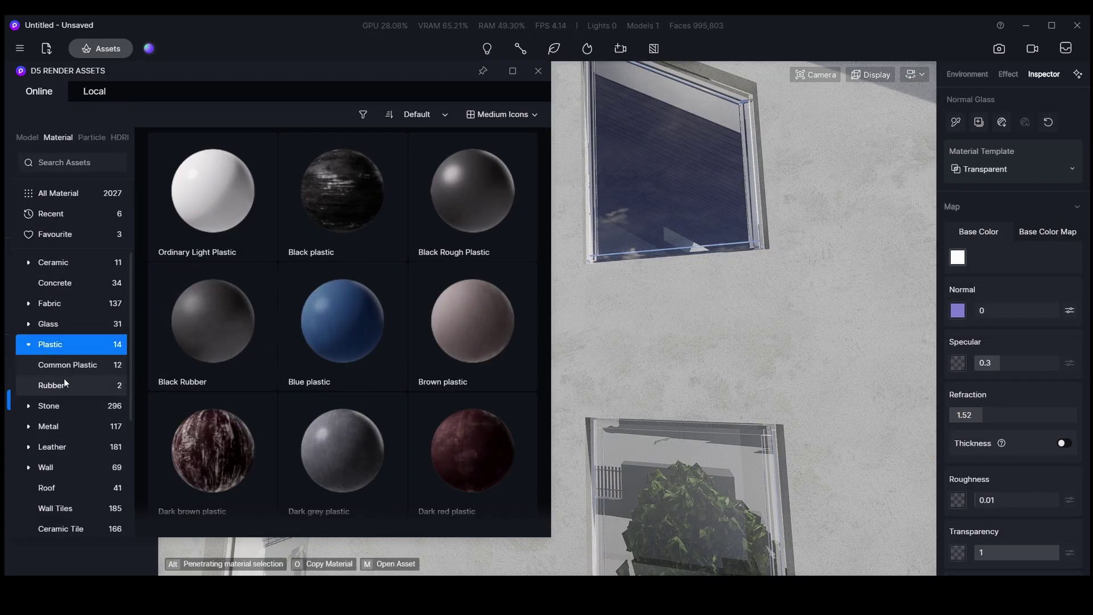
{"action": "left_click_drag", "start_coordinate": [212, 191], "coordinate": [760, 197]}
{"action": "left_click", "coordinate": [755, 194]}
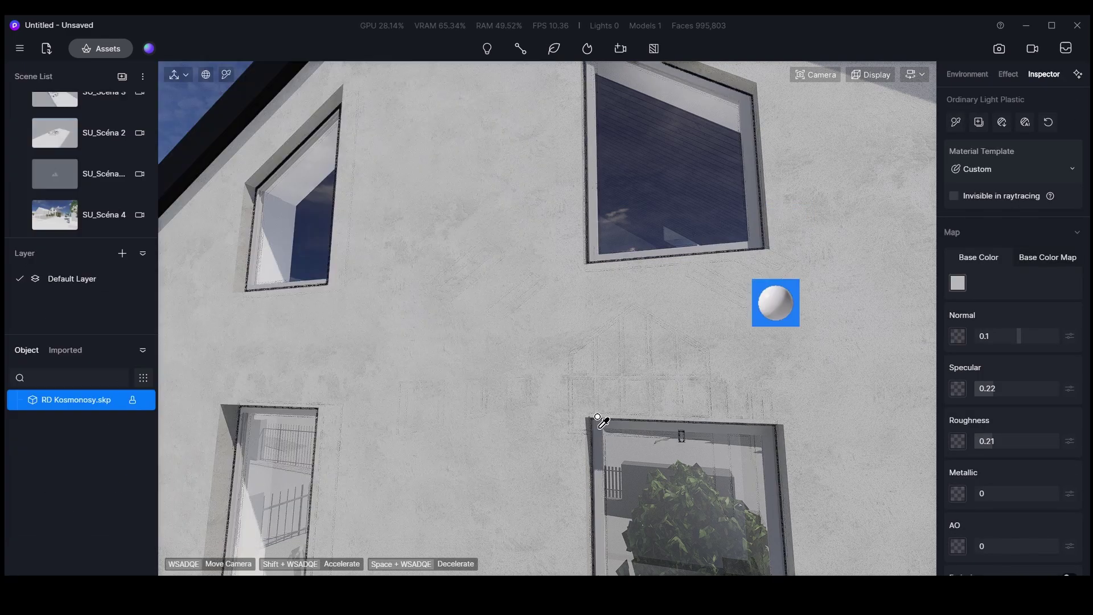
{"action": "key", "text": "Escape"}
Set the HSV value of the window frame plastic's base color to 62.
{"action": "left_click", "coordinate": [600, 214]}
{"action": "left_click", "coordinate": [958, 283]}
{"action": "left_click", "coordinate": [1060, 434]}
{"action": "type", "text": "62"}
{"action": "key", "text": "Escape"}
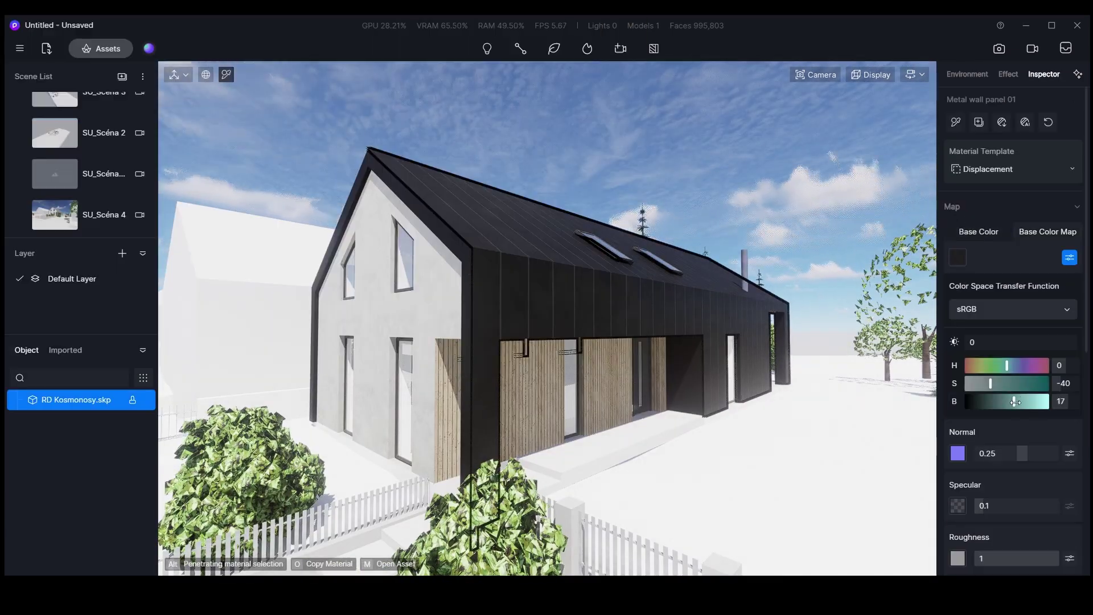
Lower the brightness of the metal wall panel's base color map.
{"action": "left_click_drag", "start_coordinate": [1015, 402], "coordinate": [1008, 402]}
{"action": "scroll", "coordinate": [1007, 402], "scroll_direction": "down", "scroll_amount": 1}
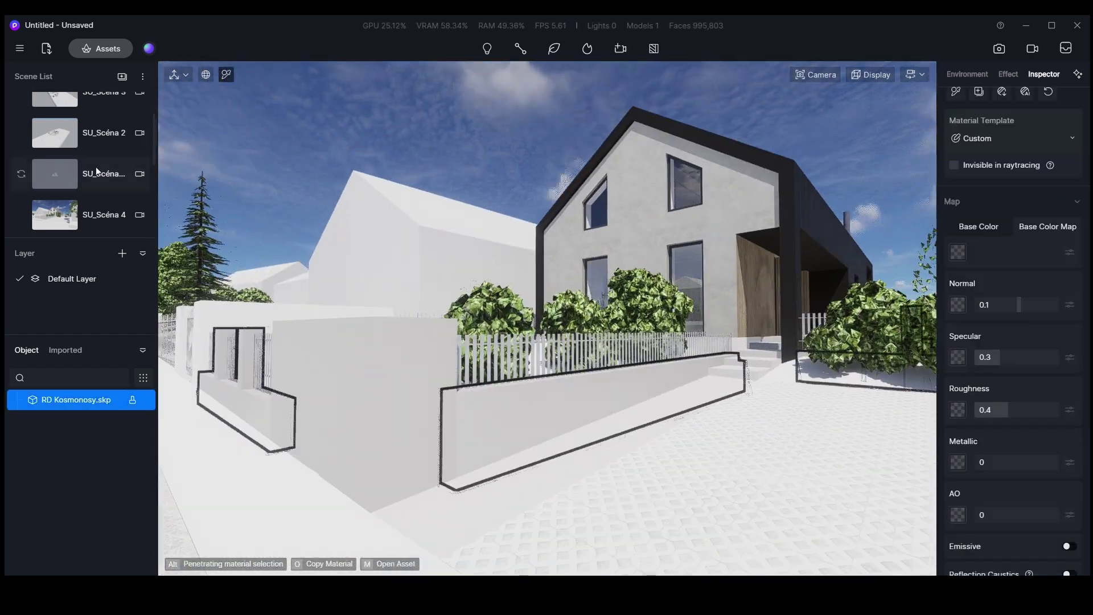
Apply the Concrete wall panels 01 material from the Concrete category to the low fence wall.
{"action": "left_click", "coordinate": [101, 48]}
{"action": "left_click", "coordinate": [55, 320]}
{"action": "scroll", "coordinate": [375, 446], "scroll_direction": "down", "scroll_amount": 8}
{"action": "scroll", "coordinate": [322, 452], "scroll_direction": "down", "scroll_amount": 5}
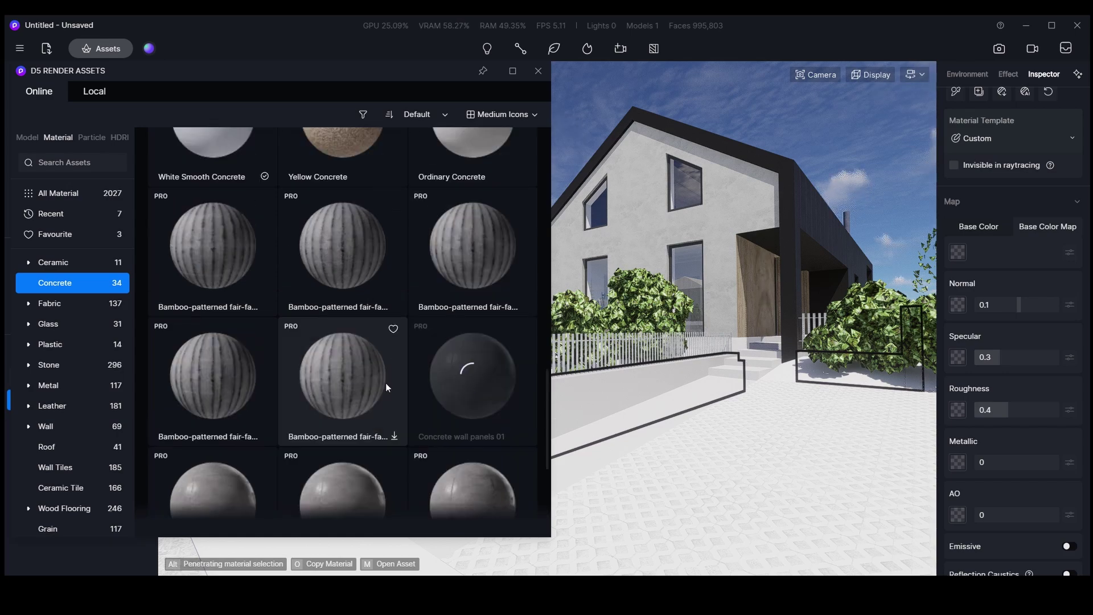
{"action": "left_click", "coordinate": [486, 266]}
{"action": "left_click_drag", "start_coordinate": [485, 266], "coordinate": [610, 404]}
Shift the concrete panel texture on the fence wall by adjusting its UV Y offset.
{"action": "scroll", "coordinate": [1013, 342], "scroll_direction": "down", "scroll_amount": 5}
{"action": "left_click_drag", "start_coordinate": [1056, 415], "coordinate": [1059, 415]}
{"action": "scroll", "coordinate": [684, 432], "scroll_direction": "up", "scroll_amount": 5}
{"action": "middle_click_drag", "start_coordinate": [683, 432], "coordinate": [684, 359]}
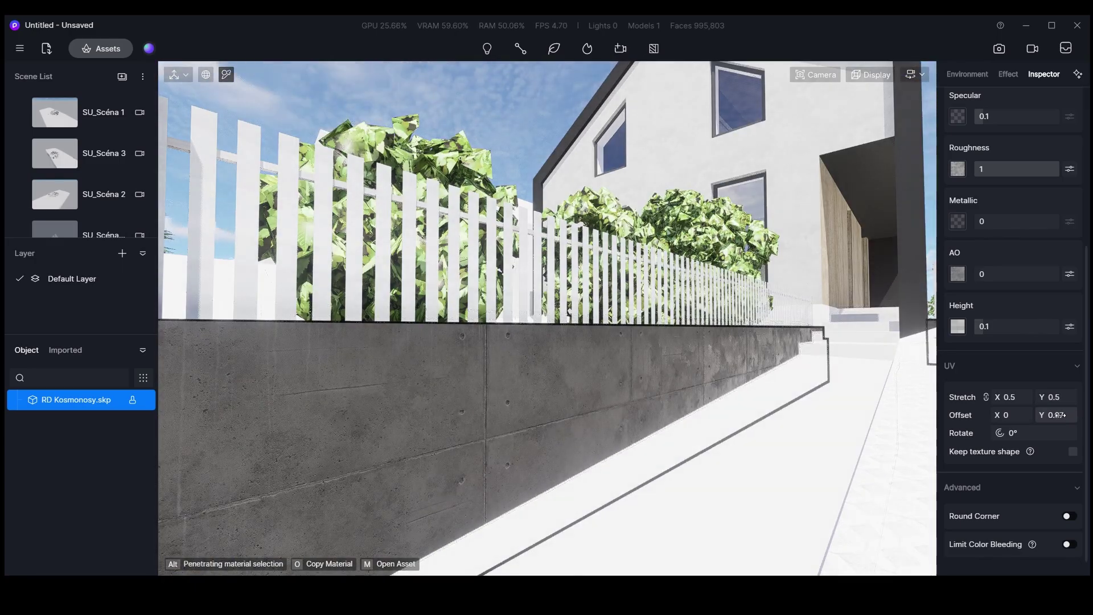
Adjust the HSV value of the fence wall concrete's base color.
{"action": "scroll", "coordinate": [1017, 172], "scroll_direction": "up", "scroll_amount": 5}
{"action": "left_click", "coordinate": [958, 257]}
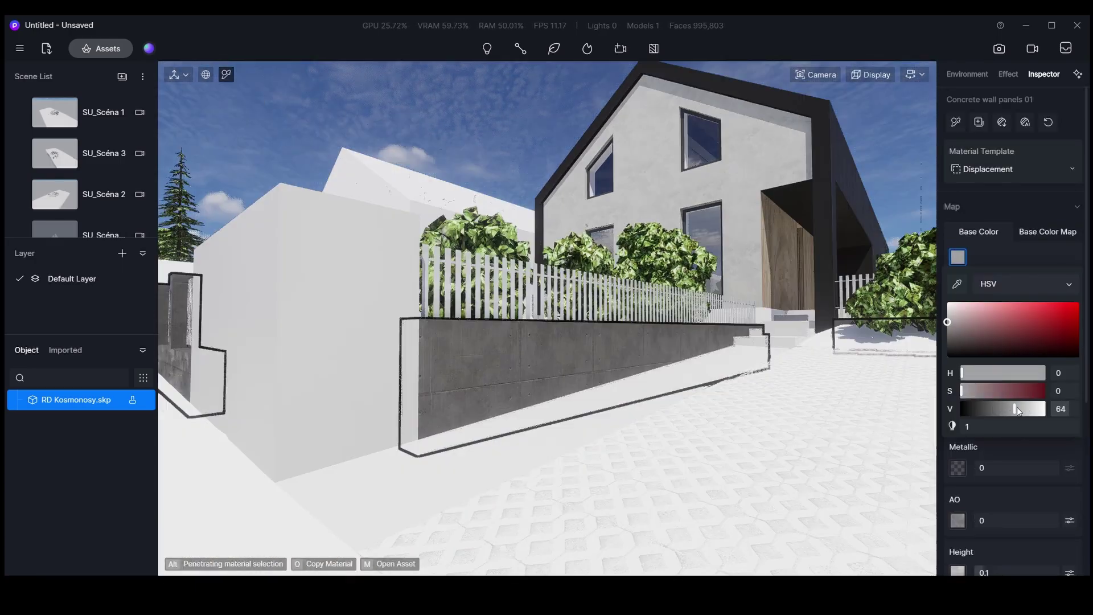
{"action": "left_click_drag", "start_coordinate": [1017, 409], "coordinate": [978, 434]}
{"action": "scroll", "coordinate": [776, 373], "scroll_direction": "down", "scroll_amount": 3}
{"action": "scroll", "coordinate": [684, 273], "scroll_direction": "up", "scroll_amount": 5}
Set the UV stretch of the driveway's Grass growing tile 15 material to 40 in X and Y.
{"action": "left_click", "coordinate": [683, 257]}
{"action": "scroll", "coordinate": [689, 365], "scroll_direction": "down", "scroll_amount": 5}
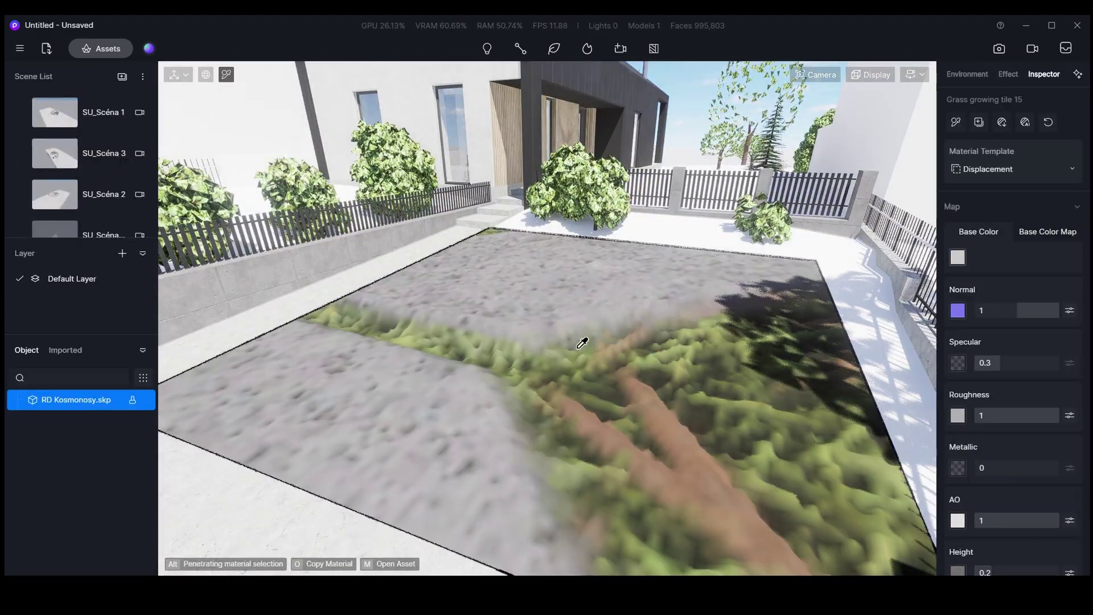
{"action": "left_click_drag", "start_coordinate": [996, 396], "coordinate": [996, 397]}
{"action": "type", "text": "40"}
{"action": "key", "text": "Return"}
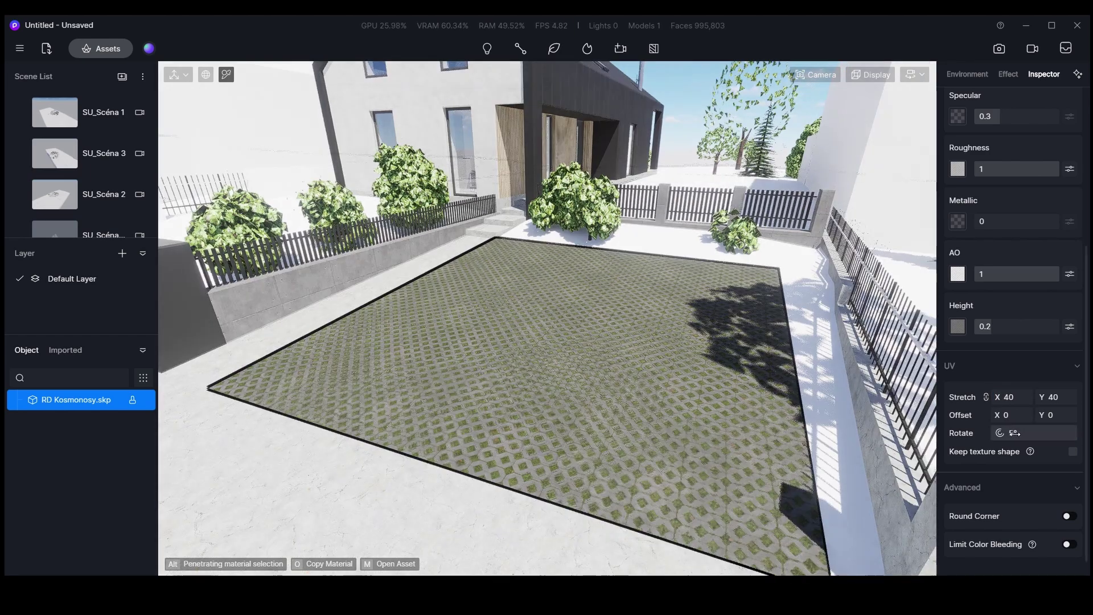
Set the UV rotation of the driveway's grass tile texture to 3°.
{"action": "key", "text": "Return"}
{"action": "key", "text": "Return"}
{"action": "left_click", "coordinate": [1046, 428]}
{"action": "type", "text": "3"}
{"action": "key", "text": "Return"}
{"action": "scroll", "coordinate": [420, 441], "scroll_direction": "down", "scroll_amount": 5}
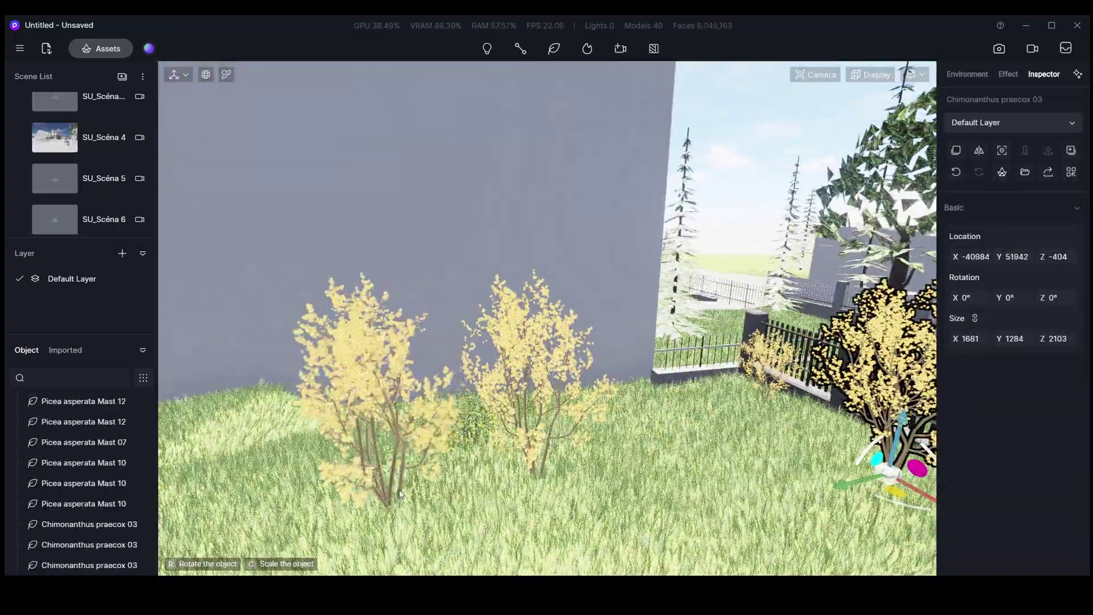
Switch to the saved view Scene 12, which shows the house from the front gate.
{"action": "right_click_drag", "start_coordinate": [390, 514], "coordinate": [603, 495]}
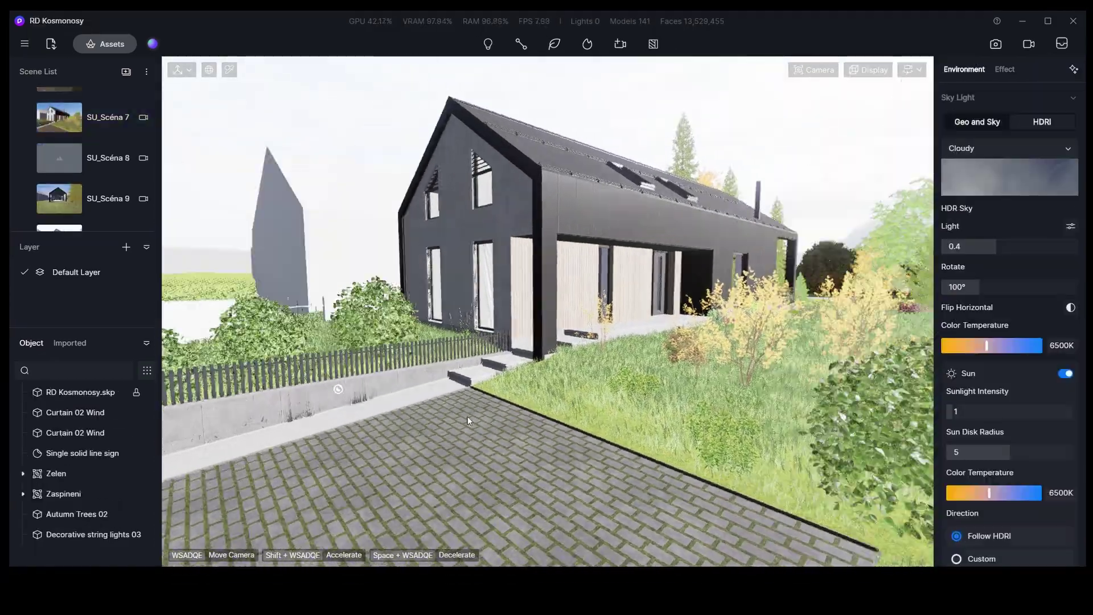
{"action": "scroll", "coordinate": [99, 181], "scroll_direction": "down", "scroll_amount": 1}
{"action": "left_click", "coordinate": [70, 181]}
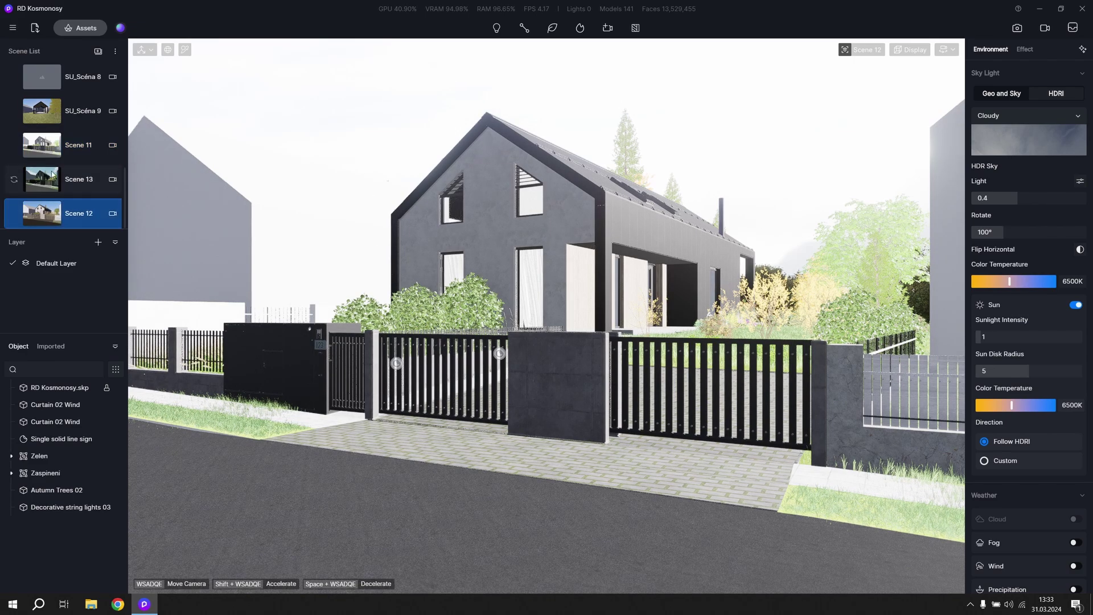
Review the saved views SU_Scéna 5, SU_Scéna 4 and SU_Scéna 7 to compare their lighting.
{"action": "scroll", "coordinate": [49, 131], "scroll_direction": "up", "scroll_amount": 2}
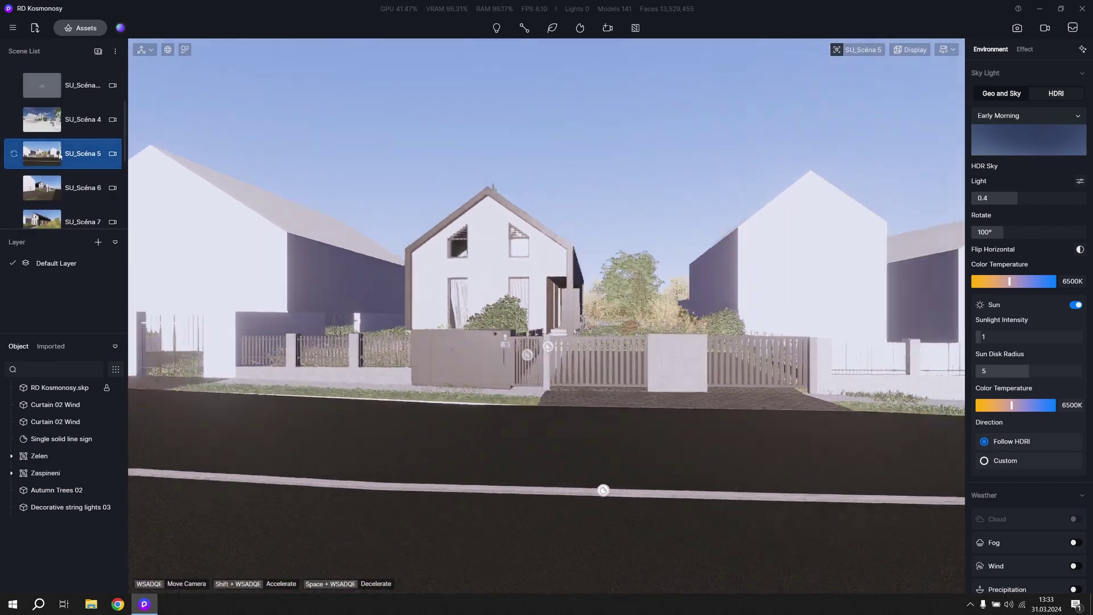
{"action": "left_click", "coordinate": [43, 159]}
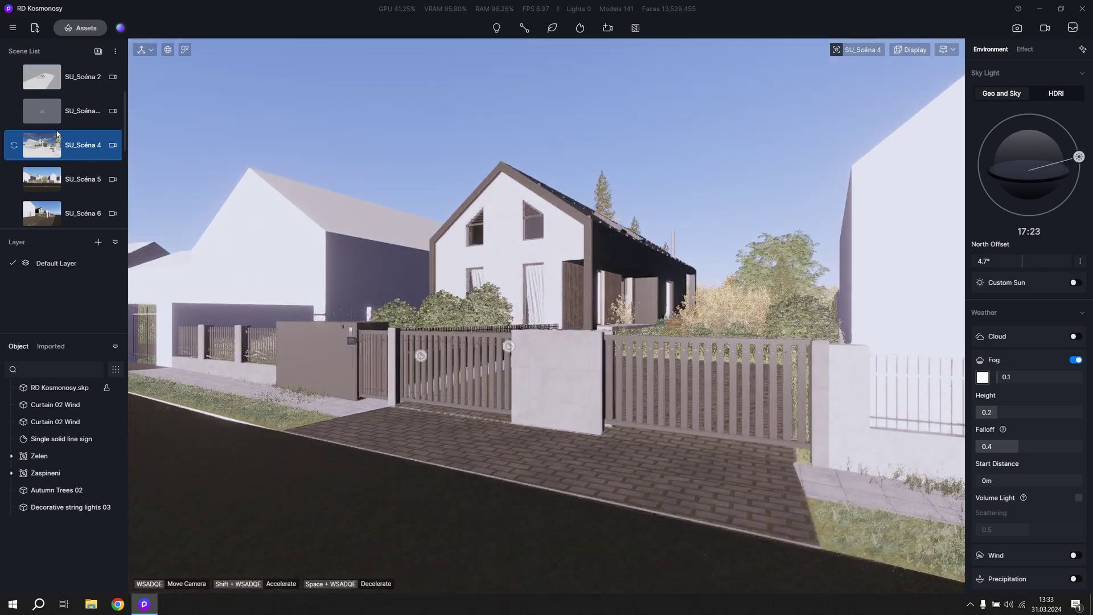
{"action": "scroll", "coordinate": [50, 164], "scroll_direction": "down", "scroll_amount": 2}
{"action": "scroll", "coordinate": [65, 148], "scroll_direction": "down", "scroll_amount": 1}
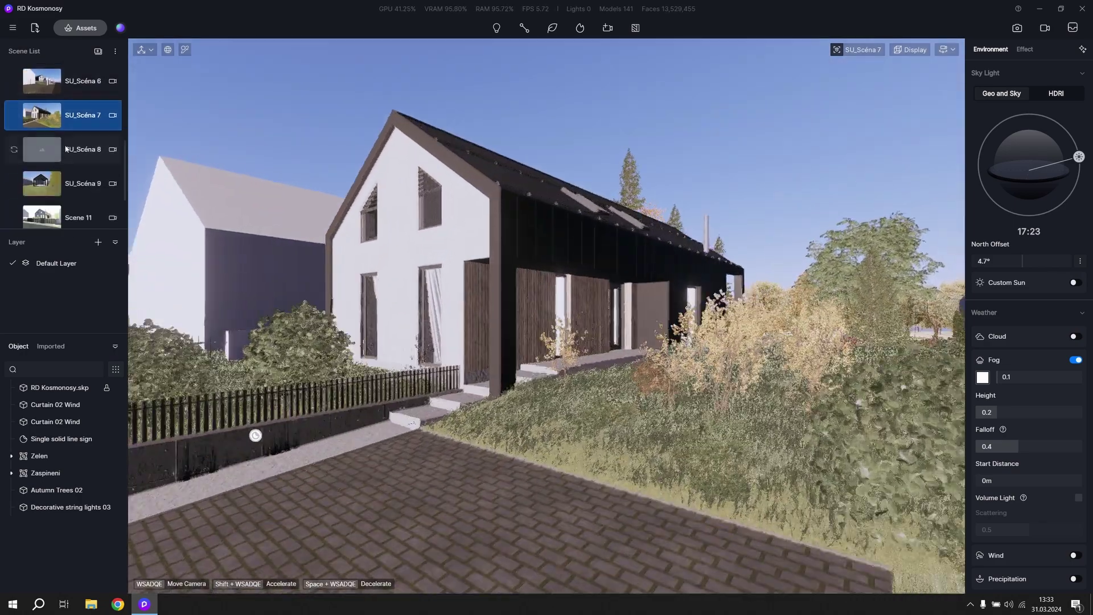
{"action": "scroll", "coordinate": [63, 154], "scroll_direction": "up", "scroll_amount": 2}
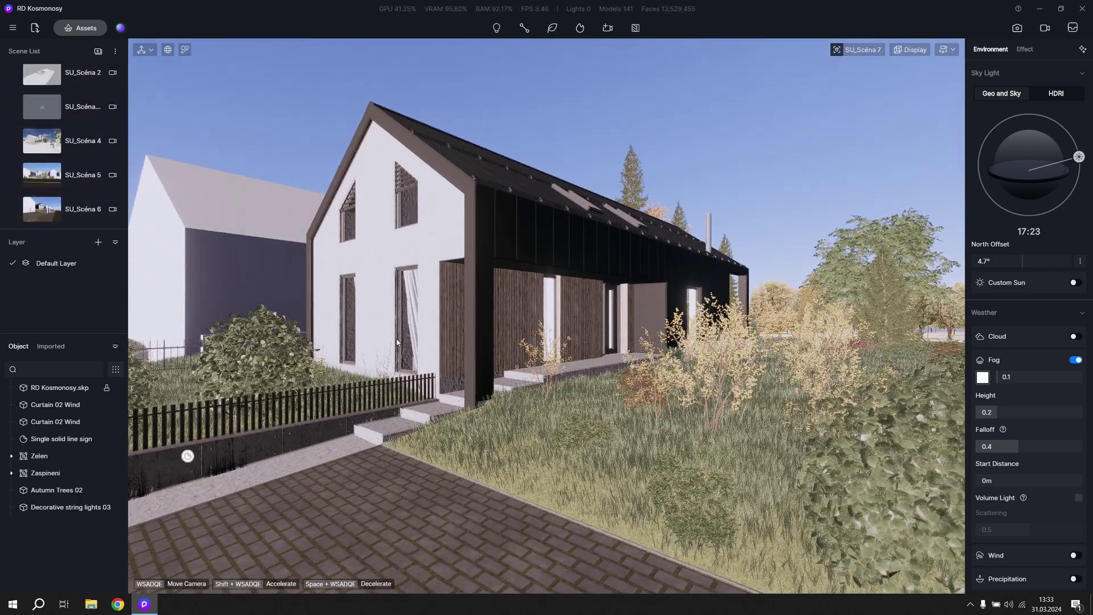
Try shifting the Geo and Sky sun to 17:21 and inspect the lighting around the house and street.
{"action": "mouse_move", "coordinate": [1045, 122]}
{"action": "left_mouse_down"}
{"action": "mouse_move", "coordinate": [1013, 122]}
{"action": "mouse_move", "coordinate": [988, 140]}
{"action": "mouse_move", "coordinate": [1057, 131]}
{"action": "left_mouse_up"}
{"action": "right_click_drag", "start_coordinate": [514, 317], "coordinate": [632, 228]}
{"action": "left_click_drag", "start_coordinate": [1078, 158], "coordinate": [1079, 160]}
{"action": "right_click_drag", "start_coordinate": [439, 347], "coordinate": [826, 336]}
{"action": "right_click_drag", "start_coordinate": [336, 324], "coordinate": [930, 315]}
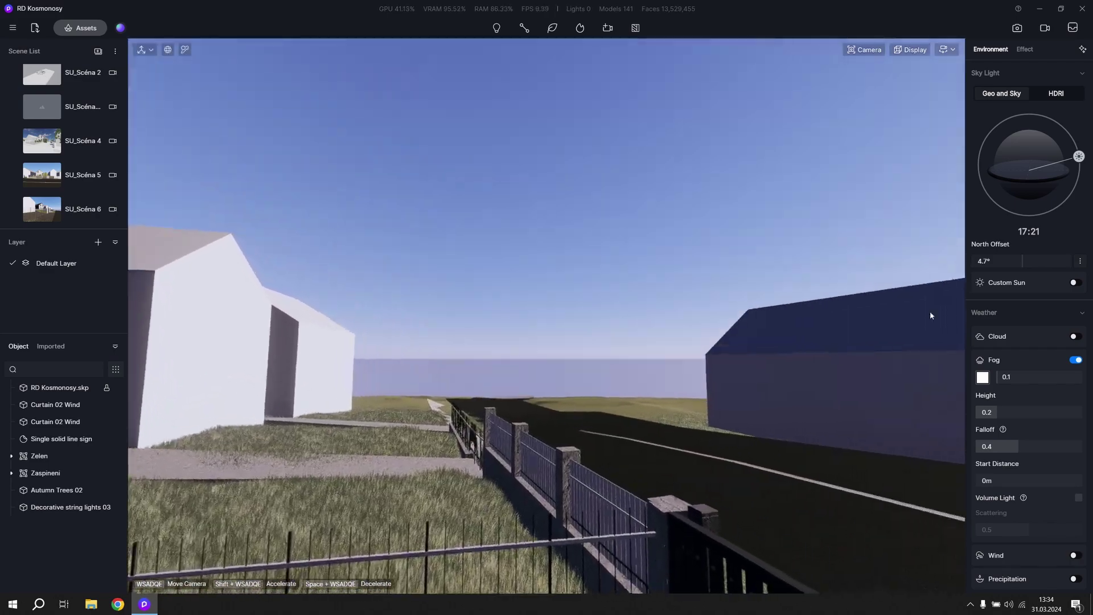
{"action": "right_click_drag", "start_coordinate": [484, 512], "coordinate": [912, 466]}
{"action": "right_click_drag", "start_coordinate": [581, 410], "coordinate": [1013, 529]}
{"action": "right_click_drag", "start_coordinate": [473, 444], "coordinate": [996, 456]}
Switch the sky light to HDRI and open the saved view Scene 11.
{"action": "left_click", "coordinate": [1056, 94]}
{"action": "right_click_drag", "start_coordinate": [626, 319], "coordinate": [746, 318]}
{"action": "scroll", "coordinate": [103, 187], "scroll_direction": "down", "scroll_amount": 2}
{"action": "left_click", "coordinate": [46, 219]}
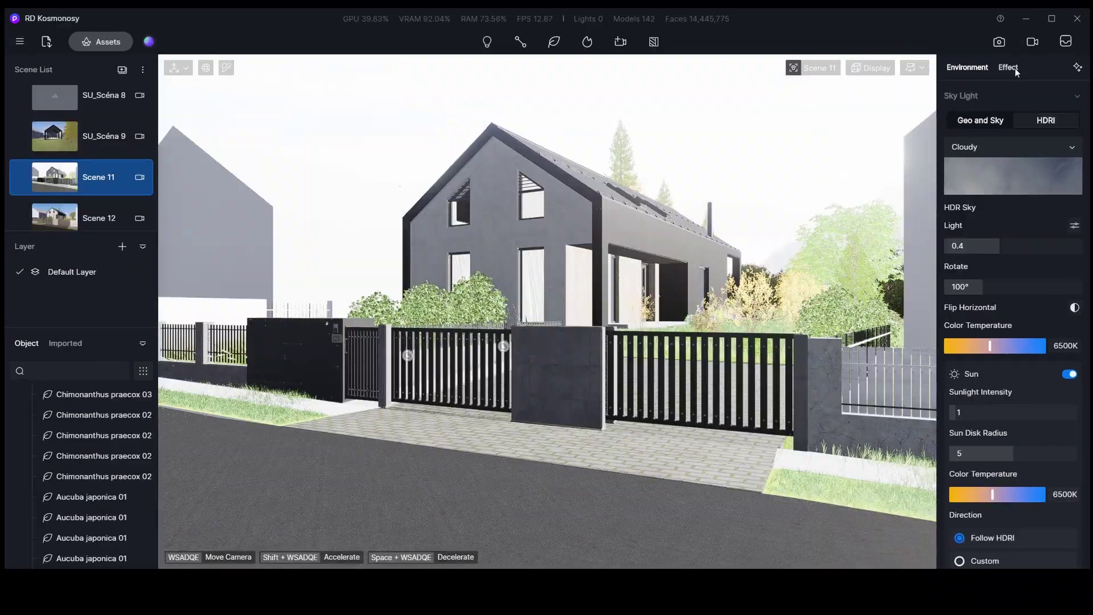
Start a fresh AI Atmosphere Match and upload the reference photo of the dark gabled house with a garage.
{"action": "left_click", "coordinate": [1078, 67]}
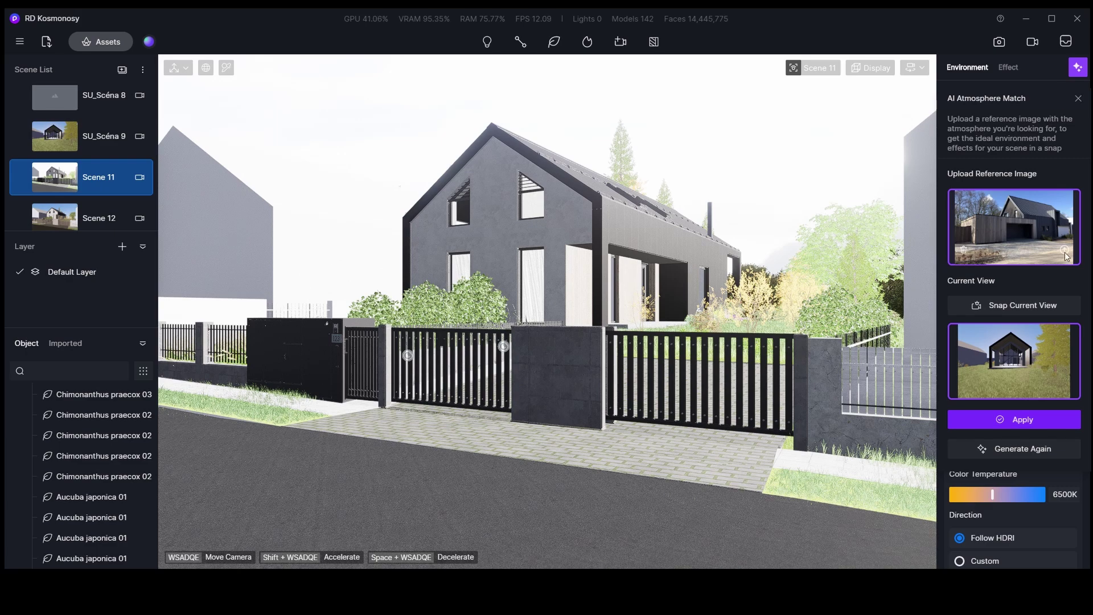
{"action": "left_click", "coordinate": [1014, 419]}
{"action": "left_click", "coordinate": [1077, 67]}
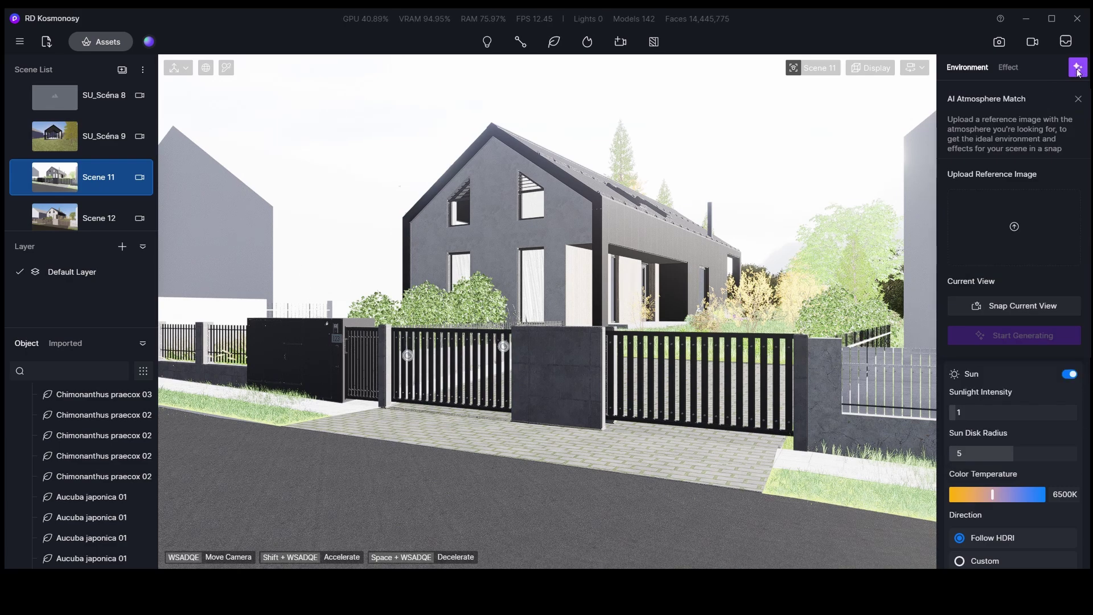
{"action": "left_click", "coordinate": [1013, 226]}
{"action": "scroll", "coordinate": [968, 284], "scroll_direction": "down", "scroll_amount": 2}
{"action": "double_click", "coordinate": [901, 342]}
Snap the current view of the front gate, generate the atmosphere match and apply it.
{"action": "left_click", "coordinate": [1000, 306]}
{"action": "left_click", "coordinate": [1008, 420]}
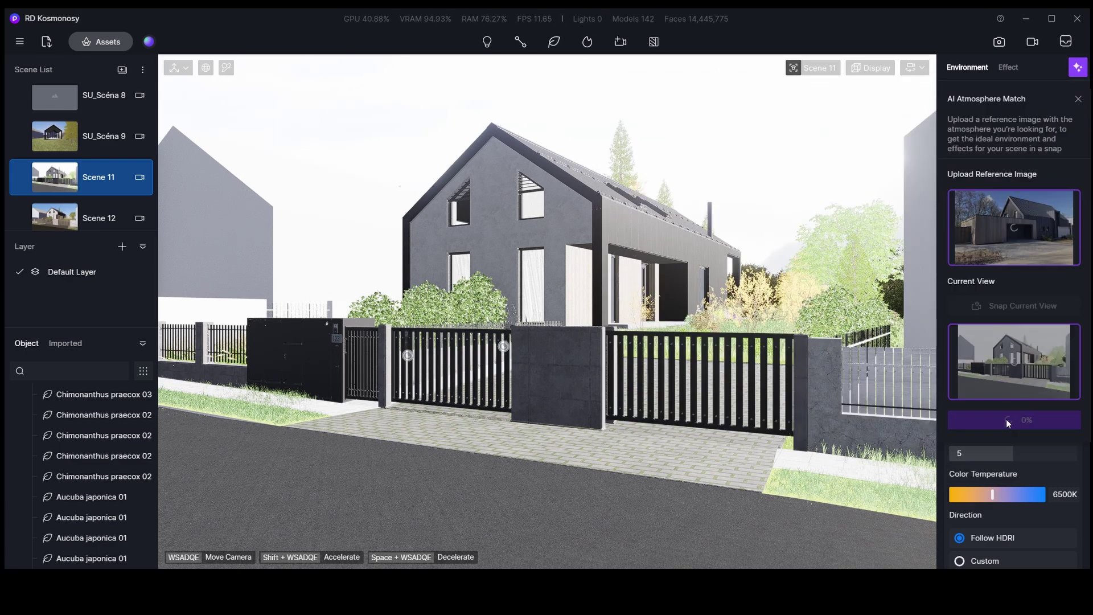
{"action": "left_click", "coordinate": [1002, 426]}
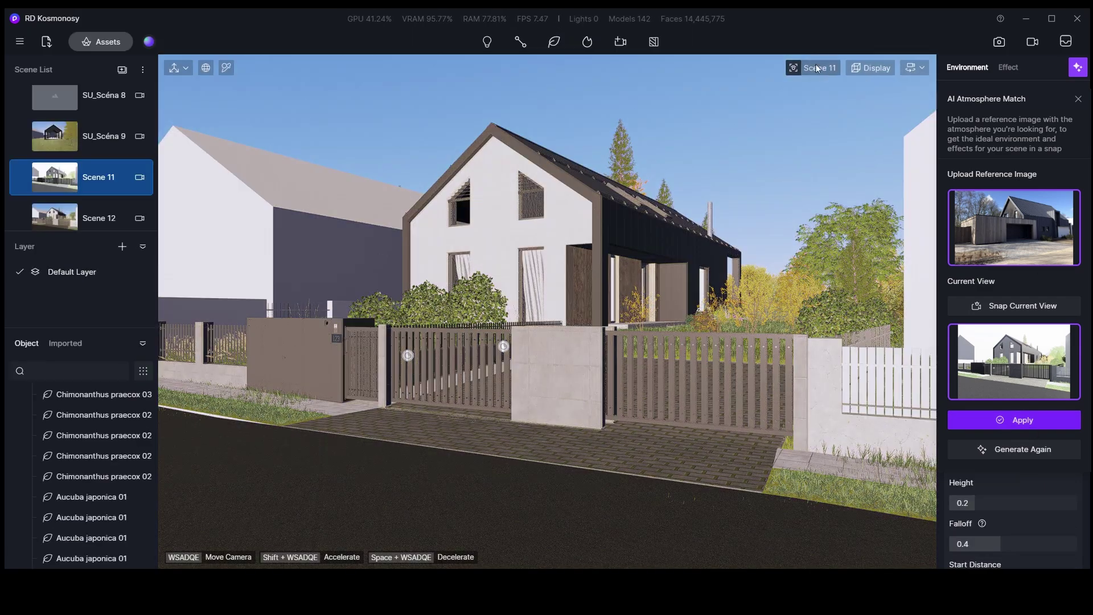
Enable depth of field in the camera settings of Scene 11.
{"action": "left_click", "coordinate": [825, 66]}
{"action": "left_click", "coordinate": [850, 229]}
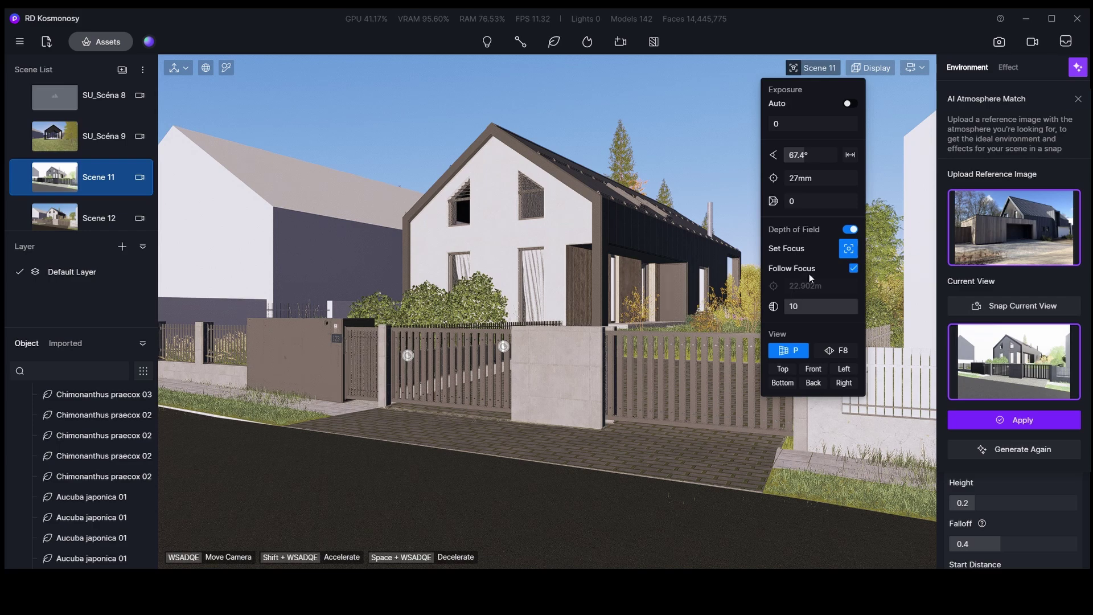
{"action": "left_click", "coordinate": [800, 73]}
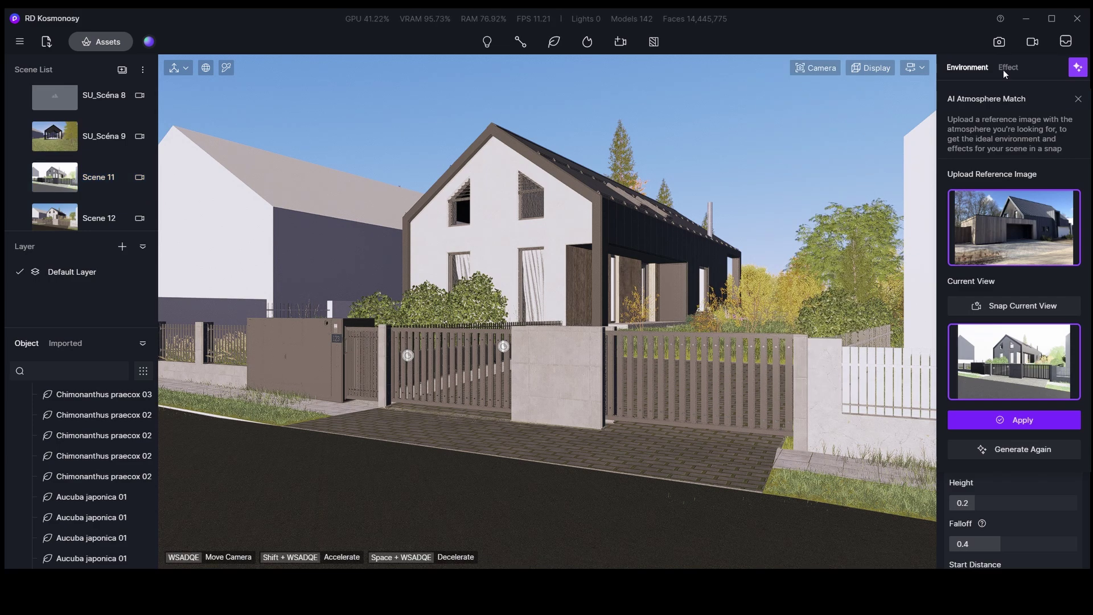
Examine the environment and effect parameters of the generated atmosphere.
{"action": "scroll", "coordinate": [996, 496], "scroll_direction": "down", "scroll_amount": 5}
{"action": "scroll", "coordinate": [992, 414], "scroll_direction": "up", "scroll_amount": 5}
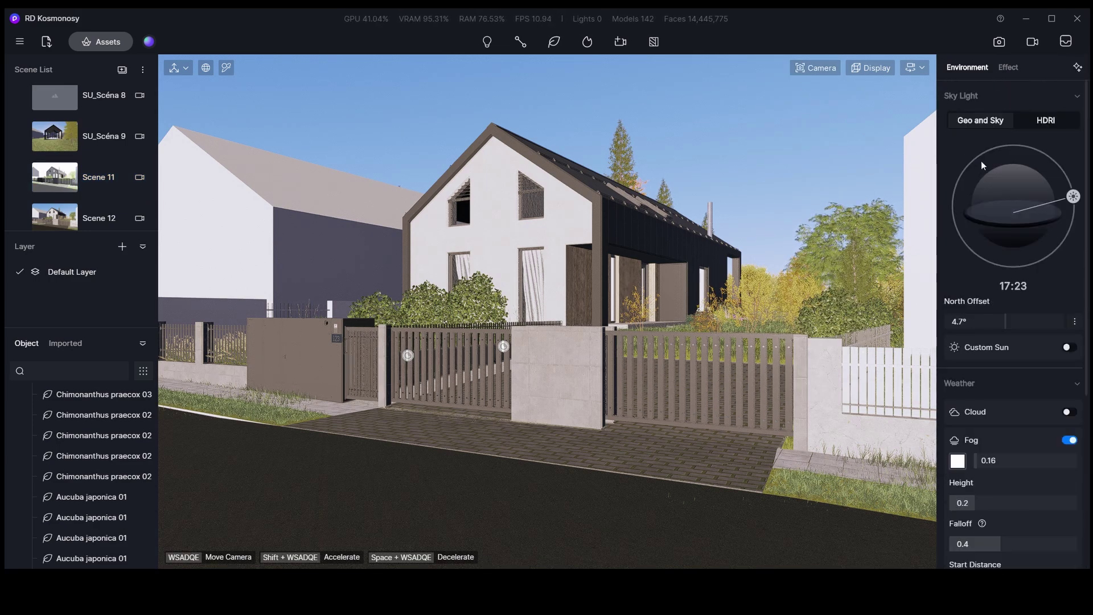
{"action": "left_click", "coordinate": [1008, 67]}
{"action": "scroll", "coordinate": [1033, 479], "scroll_direction": "down", "scroll_amount": 8}
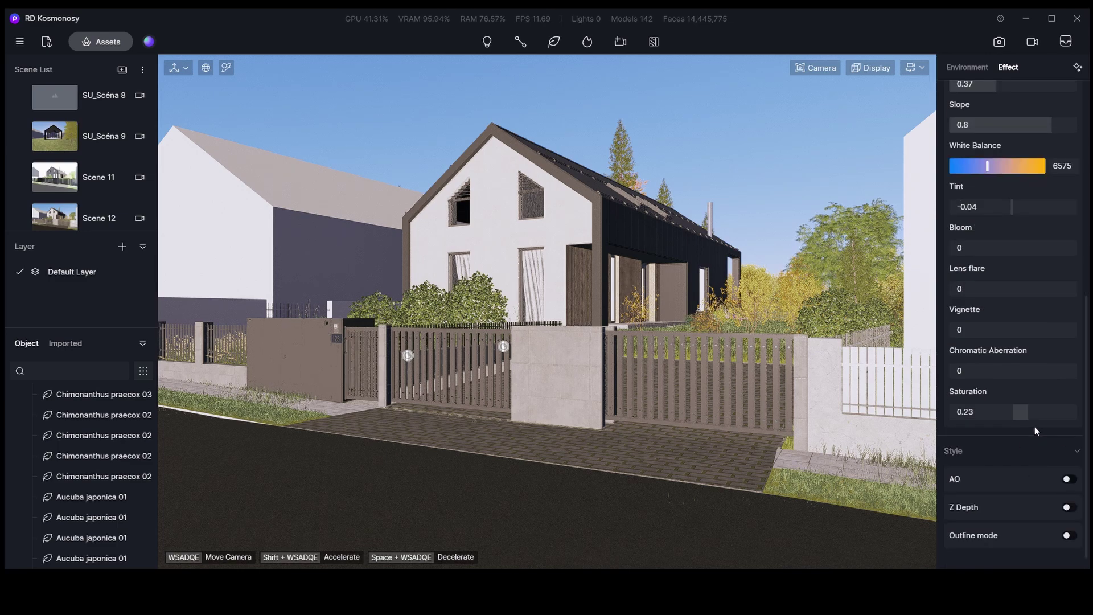
{"action": "scroll", "coordinate": [1034, 426], "scroll_direction": "up", "scroll_amount": 5}
{"action": "left_click", "coordinate": [915, 68]}
{"action": "left_click", "coordinate": [849, 203]}
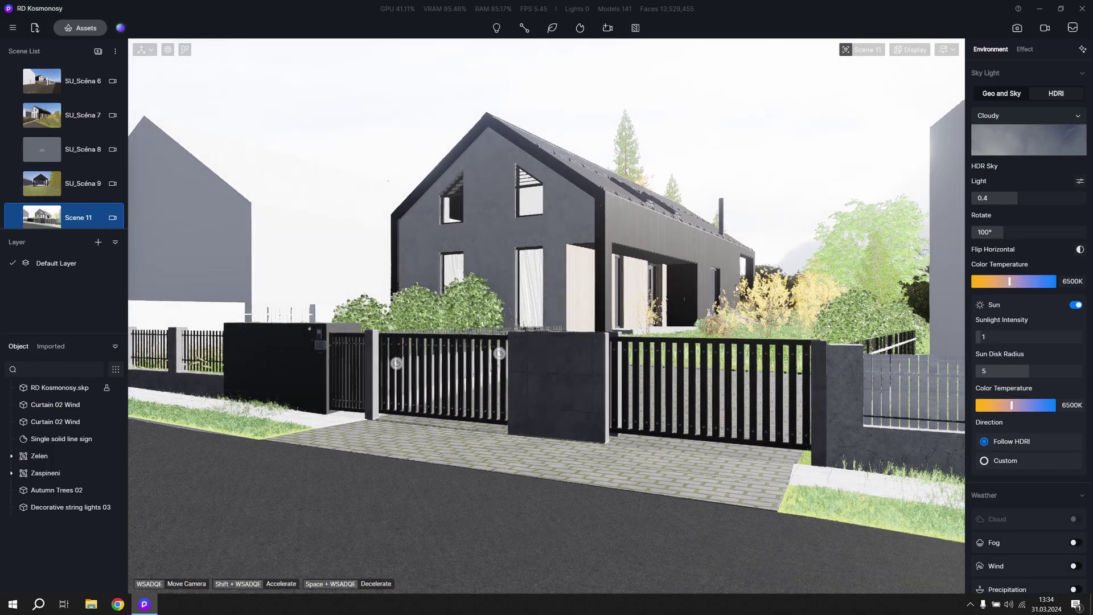
Set the HDR sky preset of Scene 11 to Cloudy 02 and check the camera and display options.
{"action": "left_click", "coordinate": [1011, 135]}
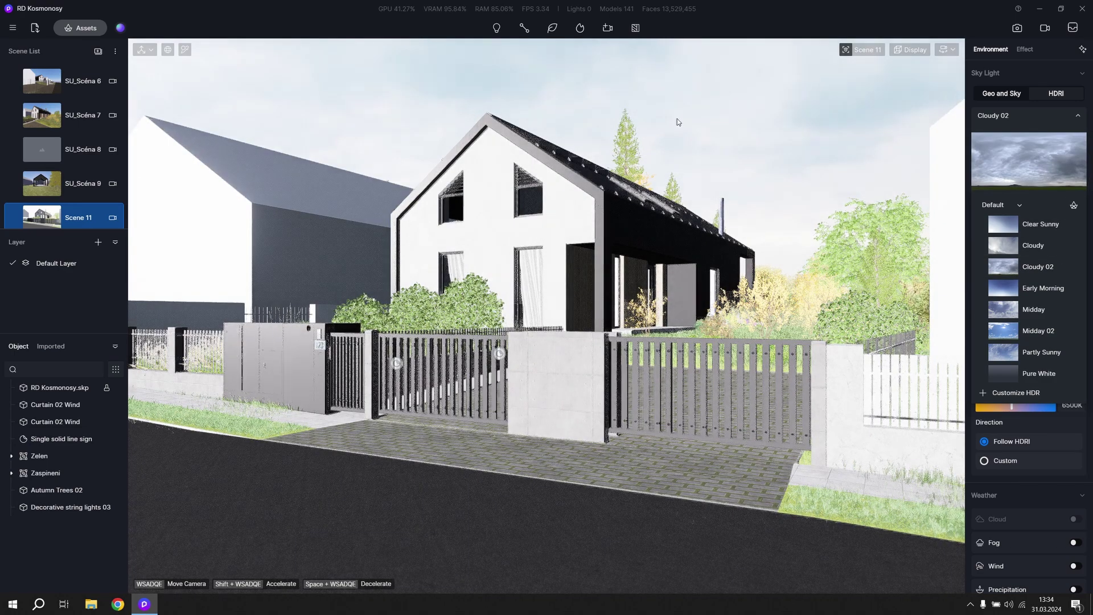
{"action": "left_click", "coordinate": [869, 51]}
{"action": "left_click", "coordinate": [909, 50]}
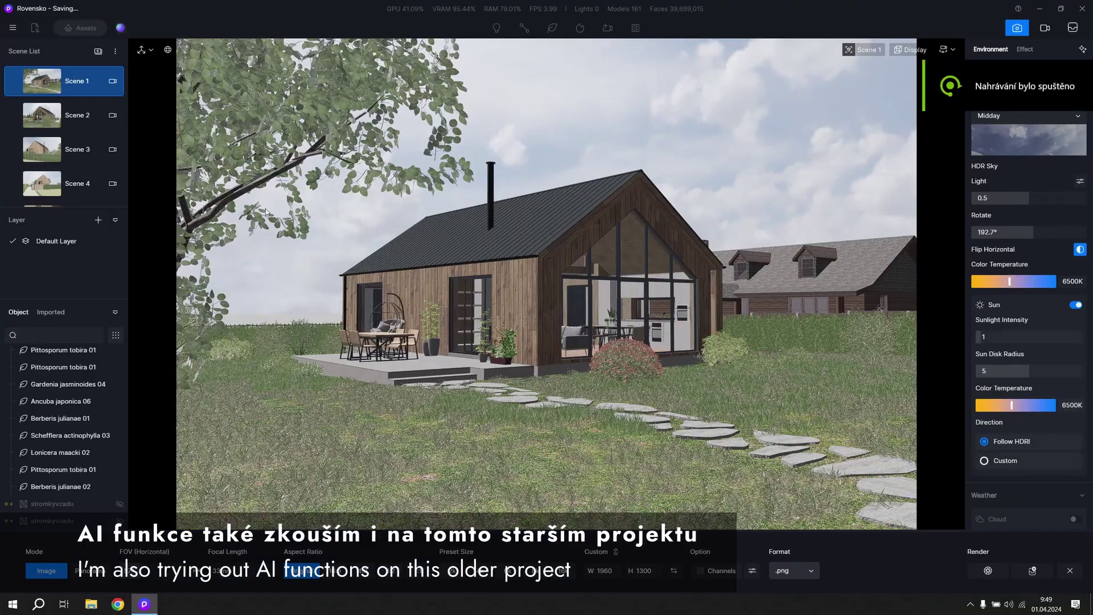
Place two Berberis julianae 02, one Allamanda cathartica 04 and one Aglaia odorata Lour 03 shrub around the Rovensko garden.
{"action": "scroll", "coordinate": [56, 142], "scroll_direction": "down", "scroll_amount": 1}
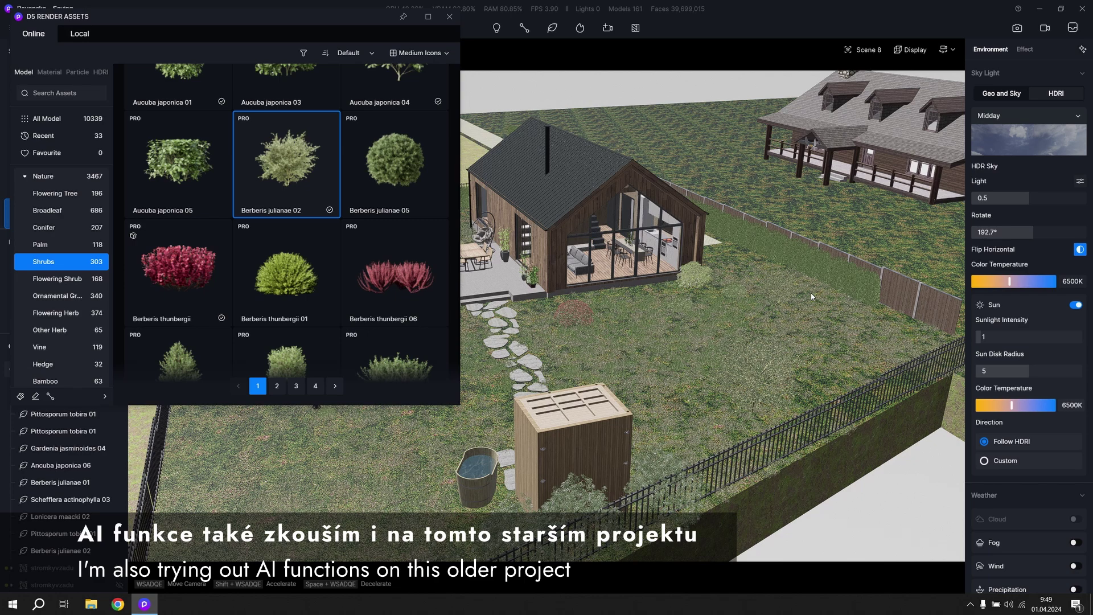
{"action": "left_click", "coordinate": [816, 303]}
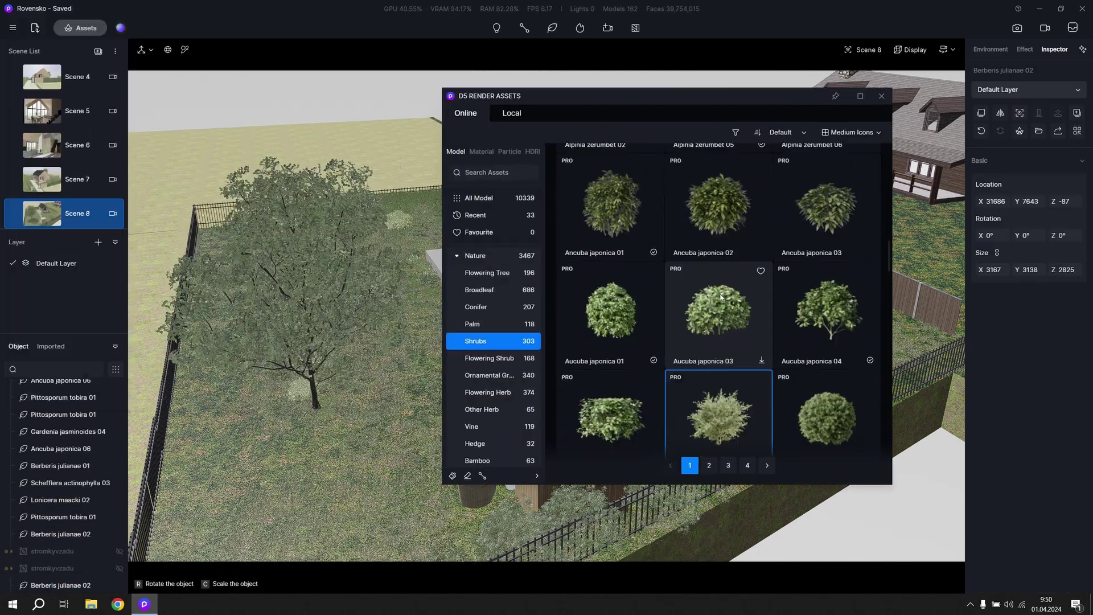
{"action": "scroll", "coordinate": [756, 362], "scroll_direction": "up", "scroll_amount": 10}
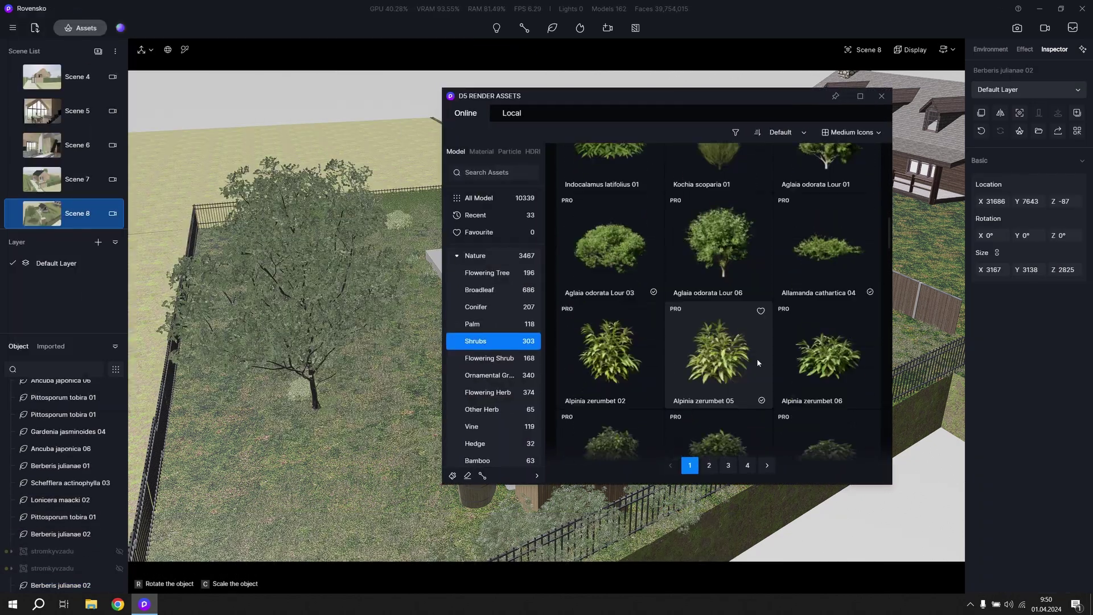
{"action": "left_click", "coordinate": [825, 250]}
{"action": "left_click", "coordinate": [369, 421]}
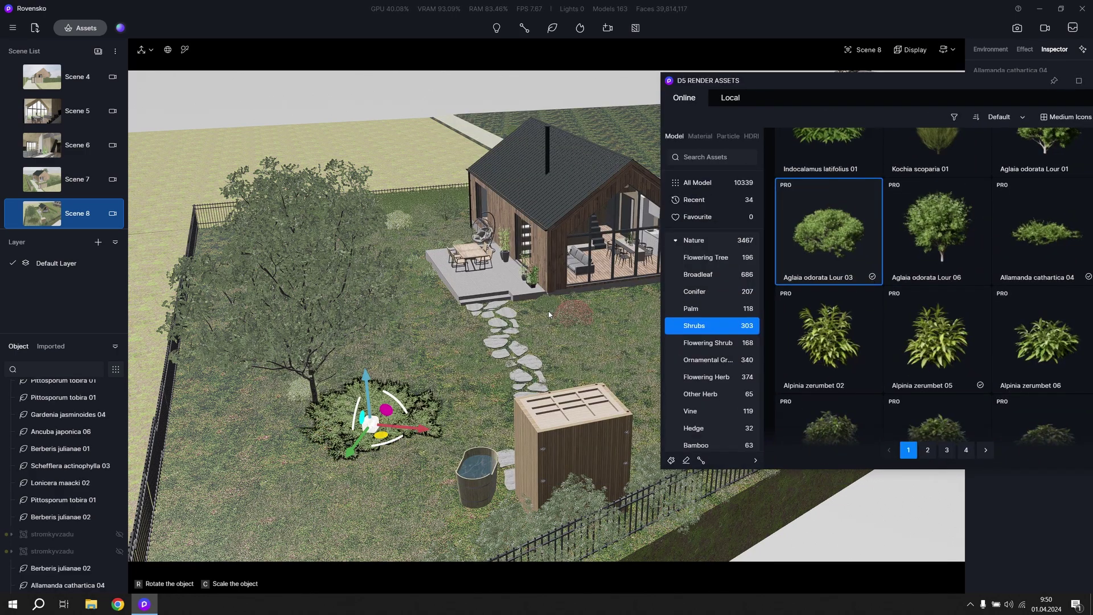
{"action": "left_click", "coordinate": [551, 317]}
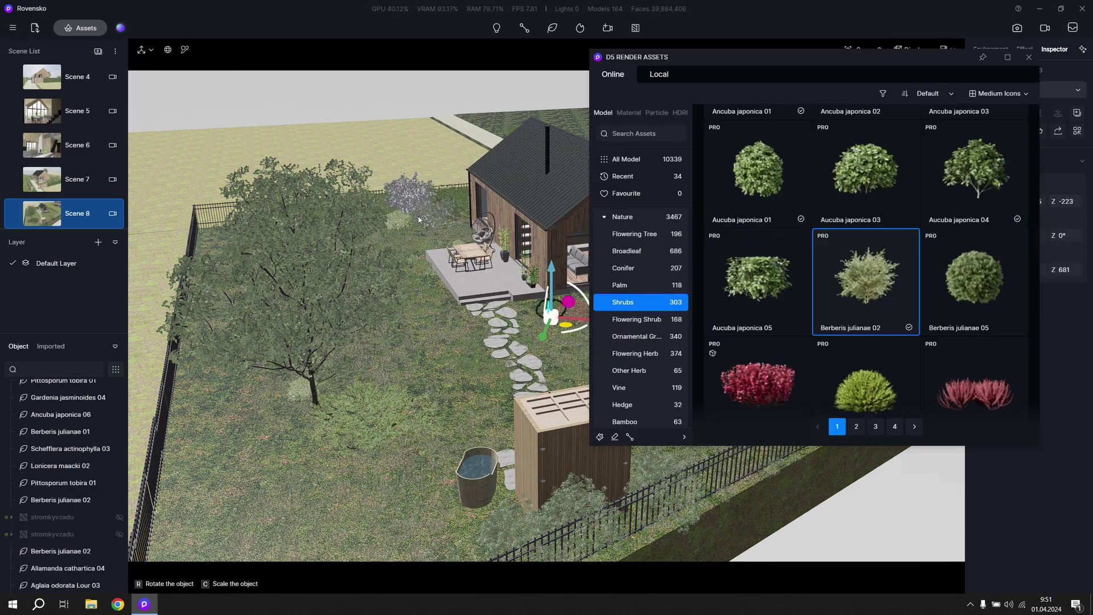
{"action": "left_click", "coordinate": [418, 216]}
Place the Autumn Trees 02 backdrop plane beyond the field behind the house and position it with a Z rotation of 39°.
{"action": "scroll", "coordinate": [630, 317], "scroll_direction": "down", "scroll_amount": 8}
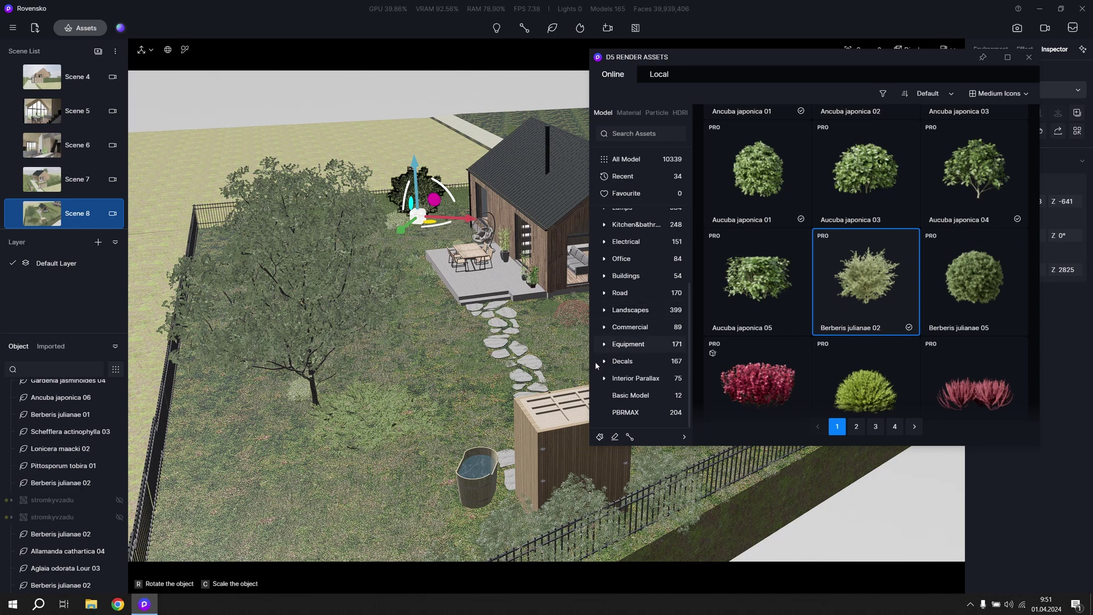
{"action": "left_click", "coordinate": [629, 311]}
{"action": "left_click", "coordinate": [779, 154]}
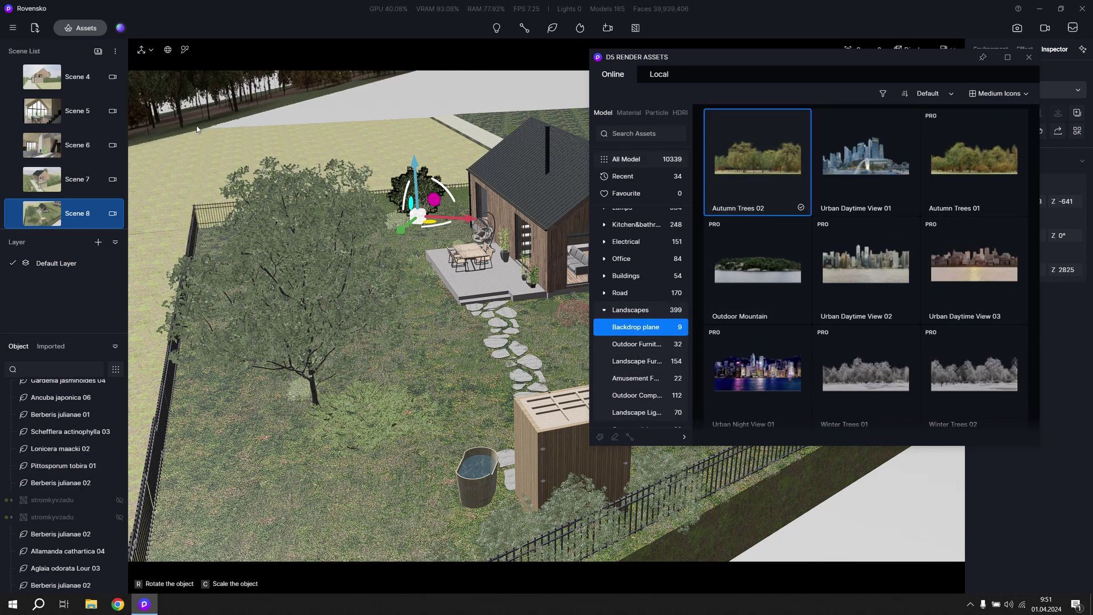
{"action": "left_click", "coordinate": [196, 107]}
{"action": "key", "text": "Escape"}
{"action": "right_click_drag", "start_coordinate": [495, 245], "coordinate": [430, 195]}
{"action": "left_click_drag", "start_coordinate": [429, 192], "coordinate": [548, 168]}
Switch to the saved view Scene 1 and open the ornamental grass category of the nature models.
{"action": "scroll", "coordinate": [51, 114], "scroll_direction": "up", "scroll_amount": 3}
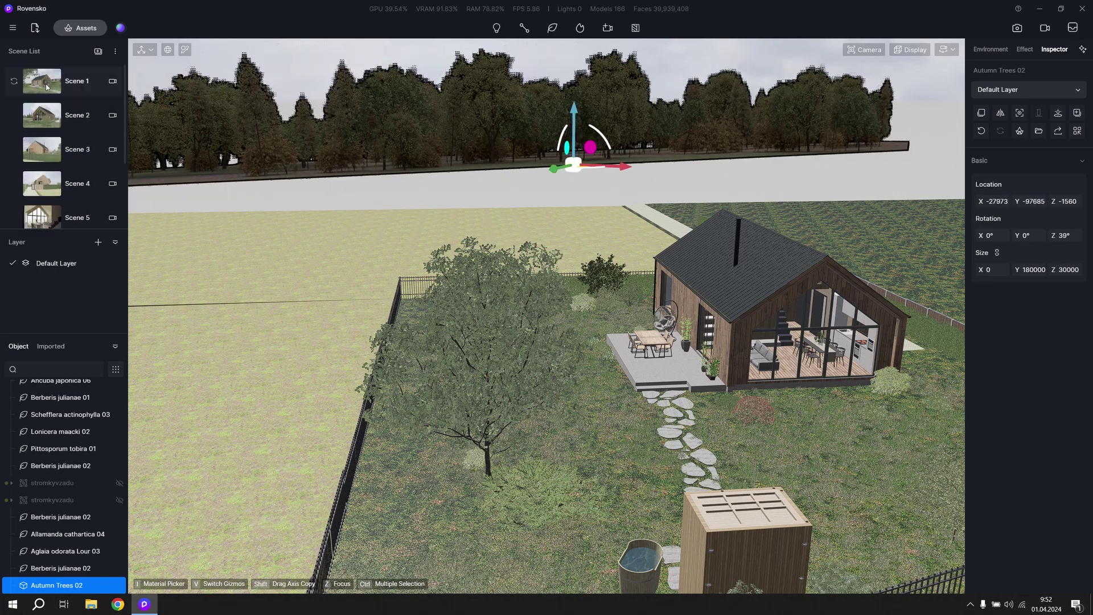
{"action": "left_click", "coordinate": [46, 81]}
{"action": "left_click", "coordinate": [617, 130]}
{"action": "left_click", "coordinate": [80, 28]}
{"action": "scroll", "coordinate": [621, 239], "scroll_direction": "up", "scroll_amount": 5}
{"action": "left_click", "coordinate": [621, 219]}
{"action": "left_click", "coordinate": [626, 302]}
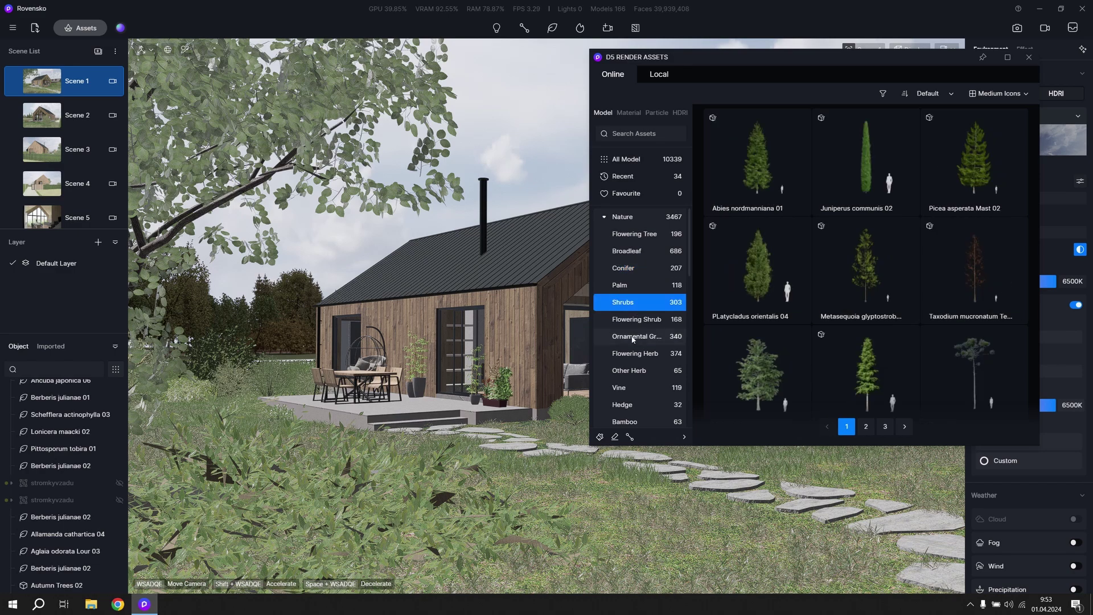
{"action": "left_click", "coordinate": [634, 318]}
{"action": "left_click", "coordinate": [635, 336]}
Place five Grass02 Cluster clumps along the stepping-stone path and beside the terrace.
{"action": "scroll", "coordinate": [888, 310], "scroll_direction": "down", "scroll_amount": 16}
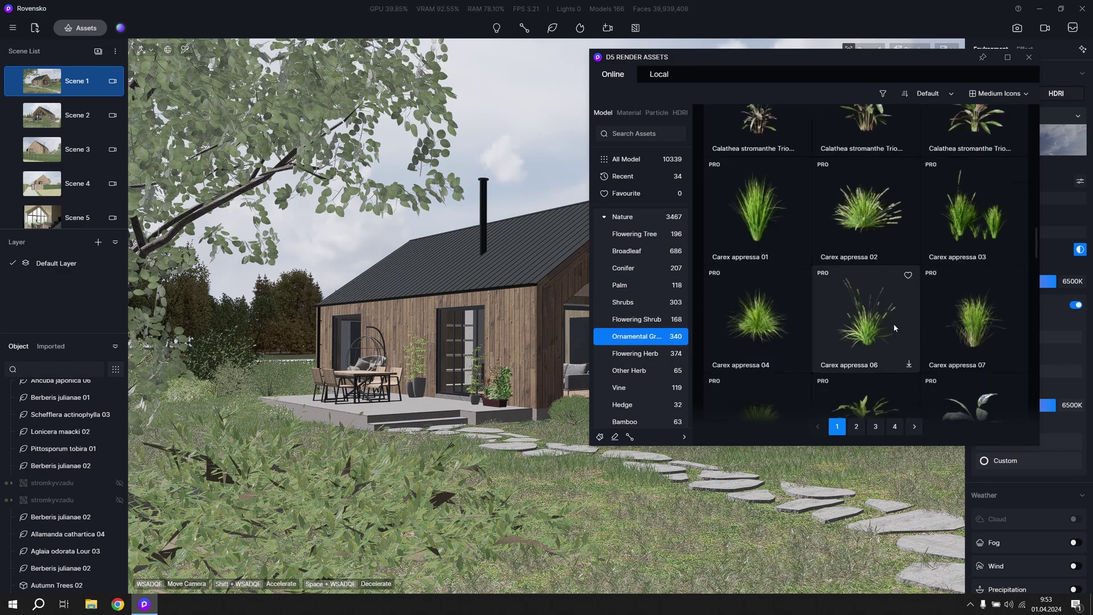
{"action": "scroll", "coordinate": [902, 339], "scroll_direction": "up", "scroll_amount": 13}
{"action": "left_click", "coordinate": [970, 234]}
{"action": "left_click", "coordinate": [841, 563]}
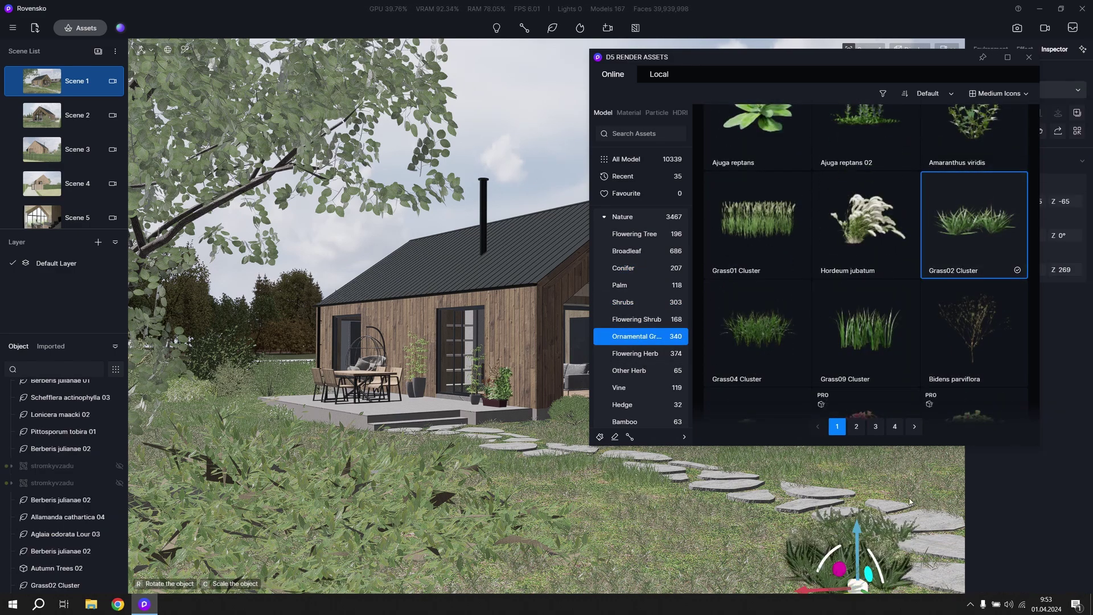
{"action": "left_click", "coordinate": [891, 498]}
{"action": "left_click", "coordinate": [521, 434]}
{"action": "left_click", "coordinate": [544, 465]}
{"action": "left_click", "coordinate": [377, 435]}
Pick another ornamental grass and place two clumps in the lawn in the foreground.
{"action": "scroll", "coordinate": [850, 361], "scroll_direction": "down", "scroll_amount": 8}
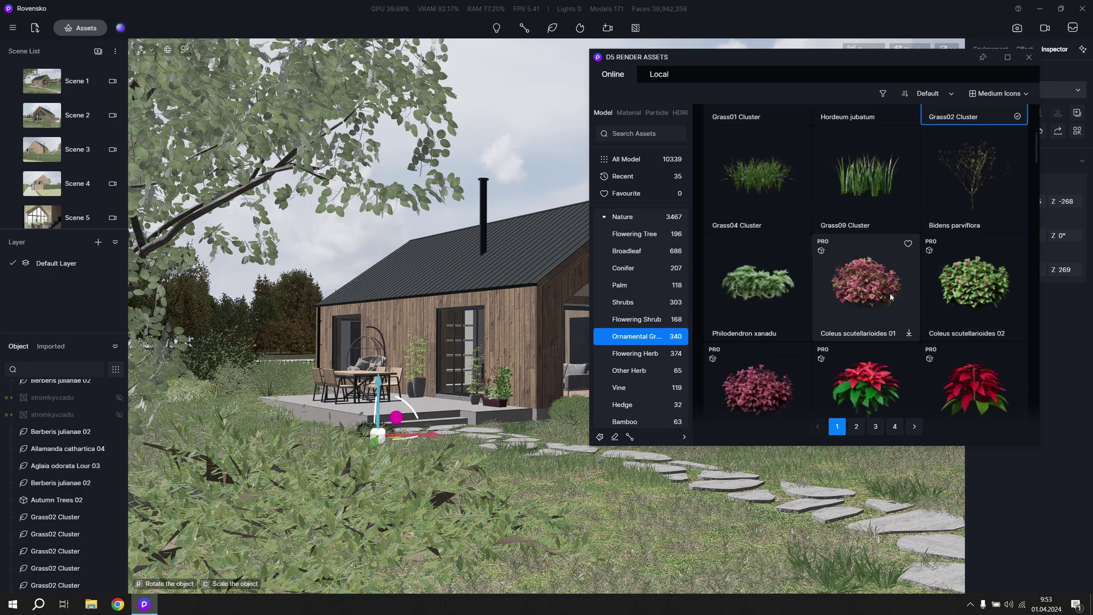
{"action": "scroll", "coordinate": [850, 361], "scroll_direction": "down", "scroll_amount": 10}
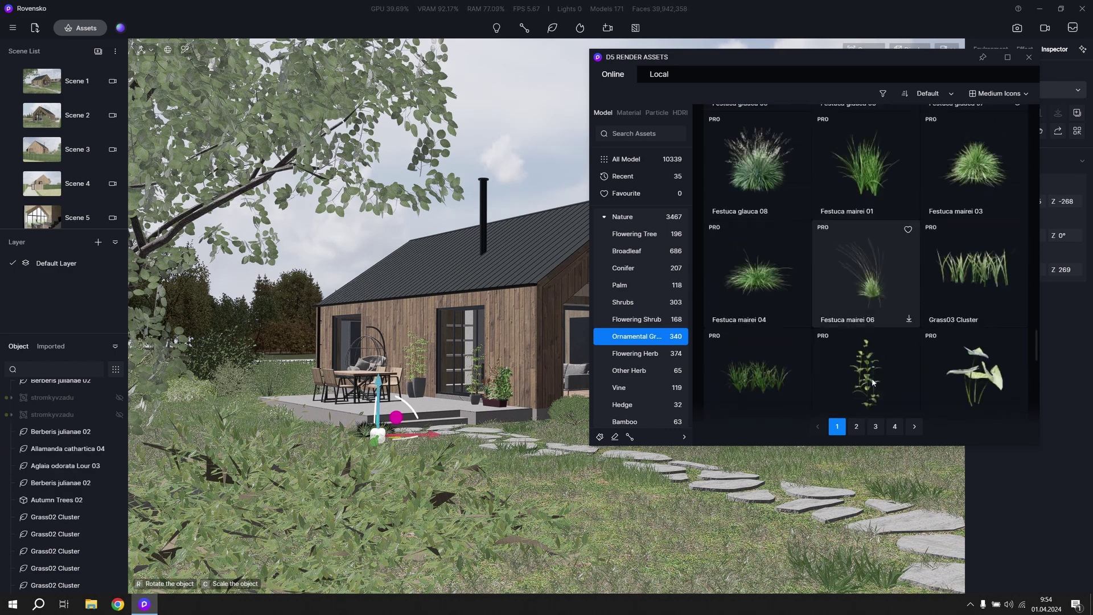
{"action": "left_click", "coordinate": [780, 515]}
{"action": "left_click", "coordinate": [464, 577]}
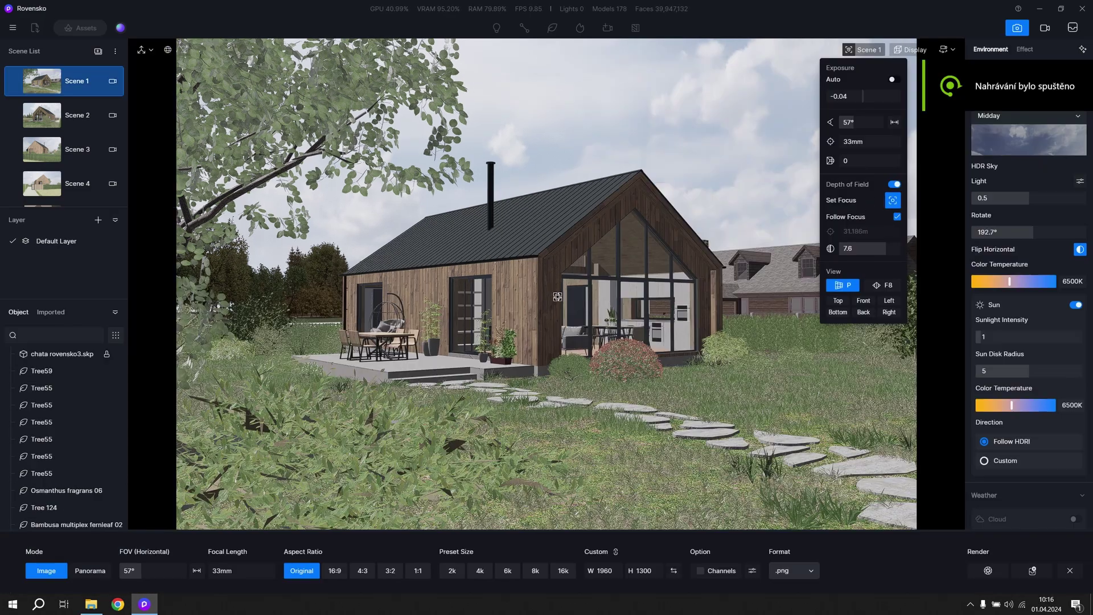
Set the depth-of-field focus point on the timber wall beside the house's glazed gable.
{"action": "left_click", "coordinate": [558, 296]}
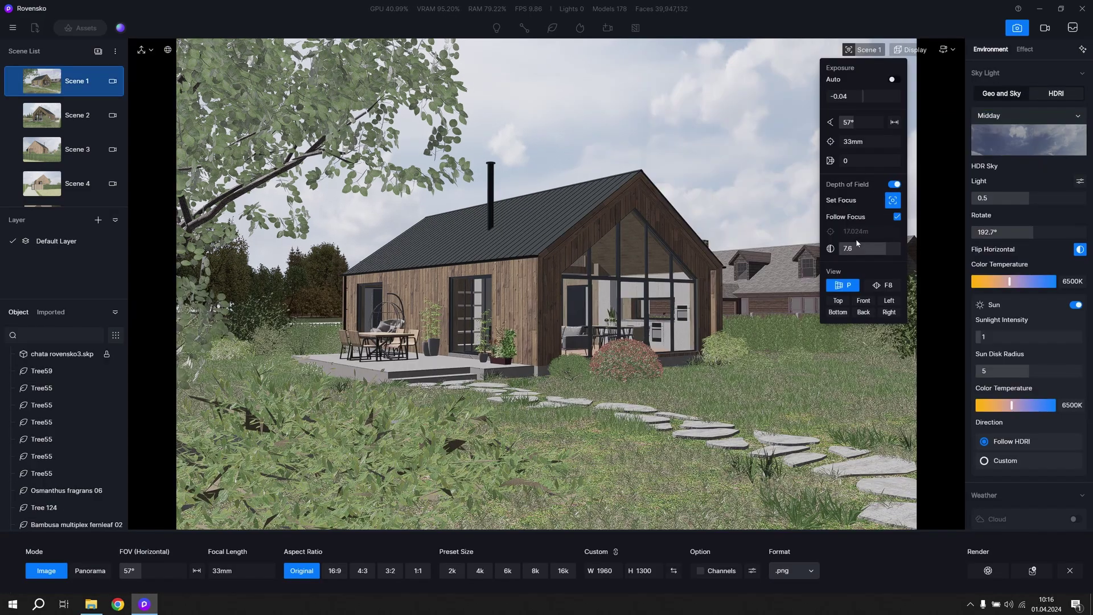
{"action": "left_click", "coordinate": [905, 49]}
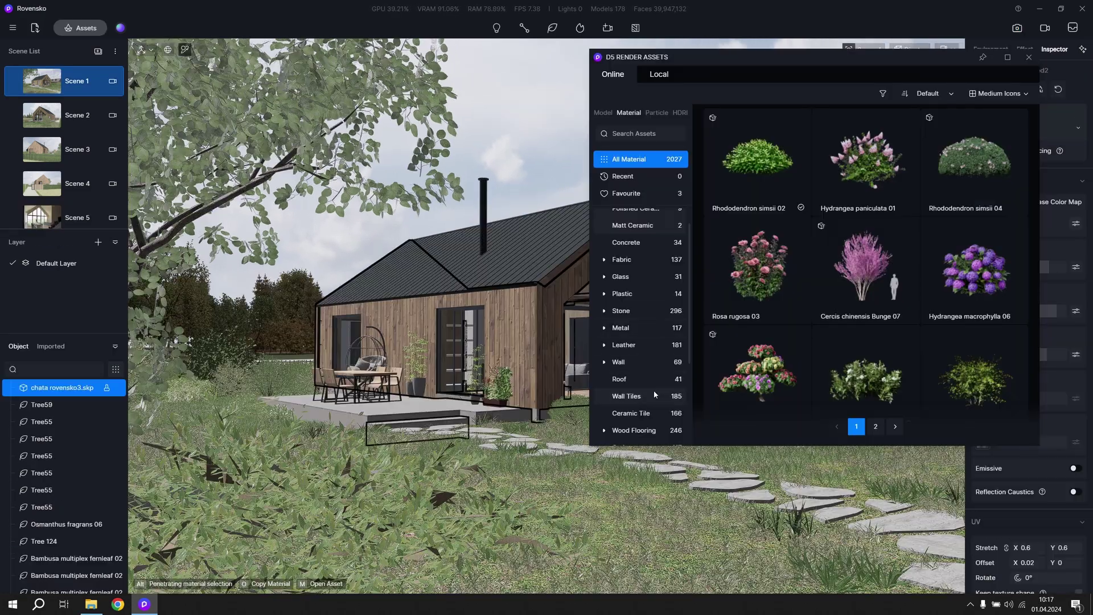
Apply the Sauna board material from the Strip Wood category to the house's timber facade.
{"action": "left_click", "coordinate": [628, 112]}
{"action": "scroll", "coordinate": [629, 254], "scroll_direction": "down", "scroll_amount": 3}
{"action": "left_click", "coordinate": [624, 303]}
{"action": "scroll", "coordinate": [660, 394], "scroll_direction": "down", "scroll_amount": 2}
{"action": "left_click", "coordinate": [629, 302]}
{"action": "scroll", "coordinate": [882, 326], "scroll_direction": "down", "scroll_amount": 5}
{"action": "scroll", "coordinate": [882, 326], "scroll_direction": "up", "scroll_amount": 3}
{"action": "scroll", "coordinate": [907, 313], "scroll_direction": "down", "scroll_amount": 3}
{"action": "scroll", "coordinate": [765, 242], "scroll_direction": "up", "scroll_amount": 5}
{"action": "left_click_drag", "start_coordinate": [766, 243], "coordinate": [516, 320]}
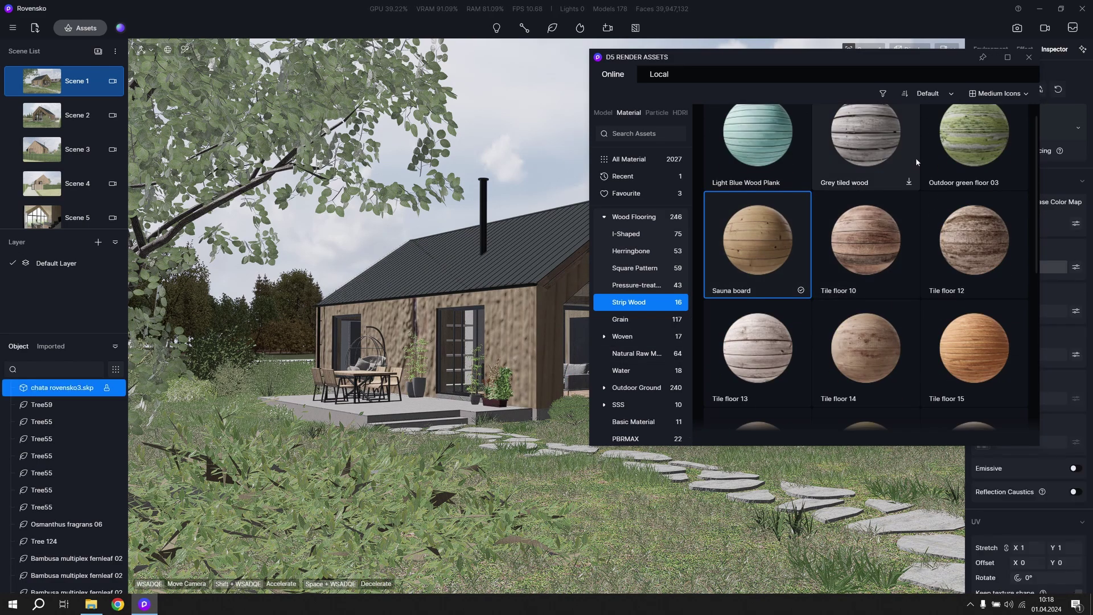
Close the asset library and enable Triplanar mapping for the facade's Sauna board material.
{"action": "left_click", "coordinate": [1029, 57]}
{"action": "left_click", "coordinate": [558, 340]}
{"action": "scroll", "coordinate": [1029, 399], "scroll_direction": "down", "scroll_amount": 3}
{"action": "left_click", "coordinate": [1075, 448]}
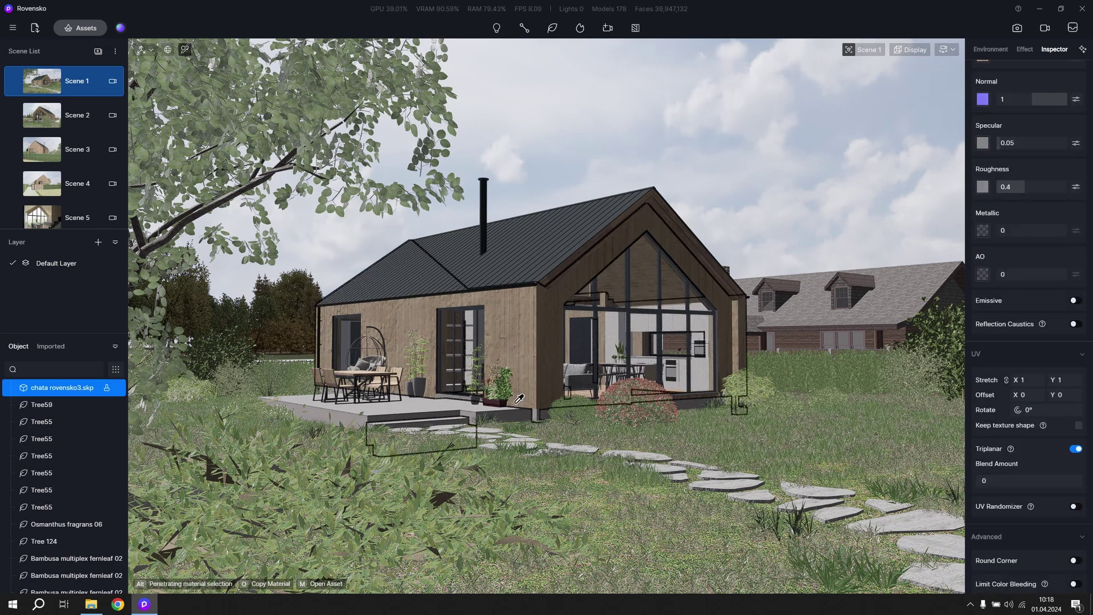
Replace the house's timber facade material with Tile floor 7 from the Strip Wood category.
{"action": "scroll", "coordinate": [1053, 409], "scroll_direction": "up", "scroll_amount": 3}
{"action": "left_click", "coordinate": [1019, 89]}
{"action": "left_click", "coordinate": [824, 122]}
{"action": "key", "text": "m"}
{"action": "scroll", "coordinate": [854, 313], "scroll_direction": "down", "scroll_amount": 5}
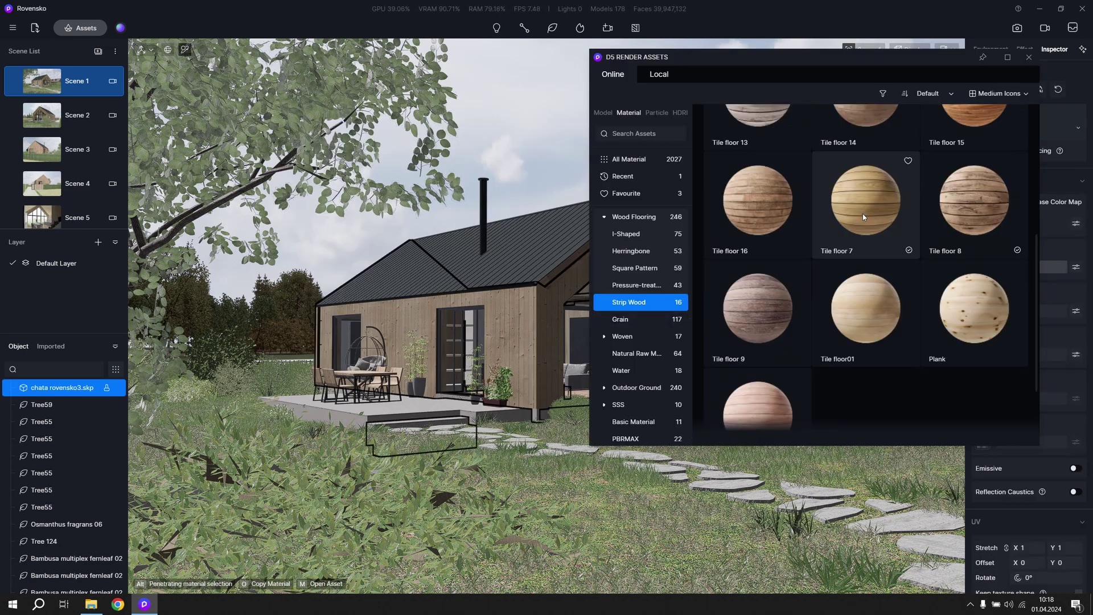
{"action": "left_click", "coordinate": [866, 227]}
{"action": "scroll", "coordinate": [866, 239], "scroll_direction": "up", "scroll_amount": 2}
{"action": "left_click_drag", "start_coordinate": [515, 320], "coordinate": [515, 321]}
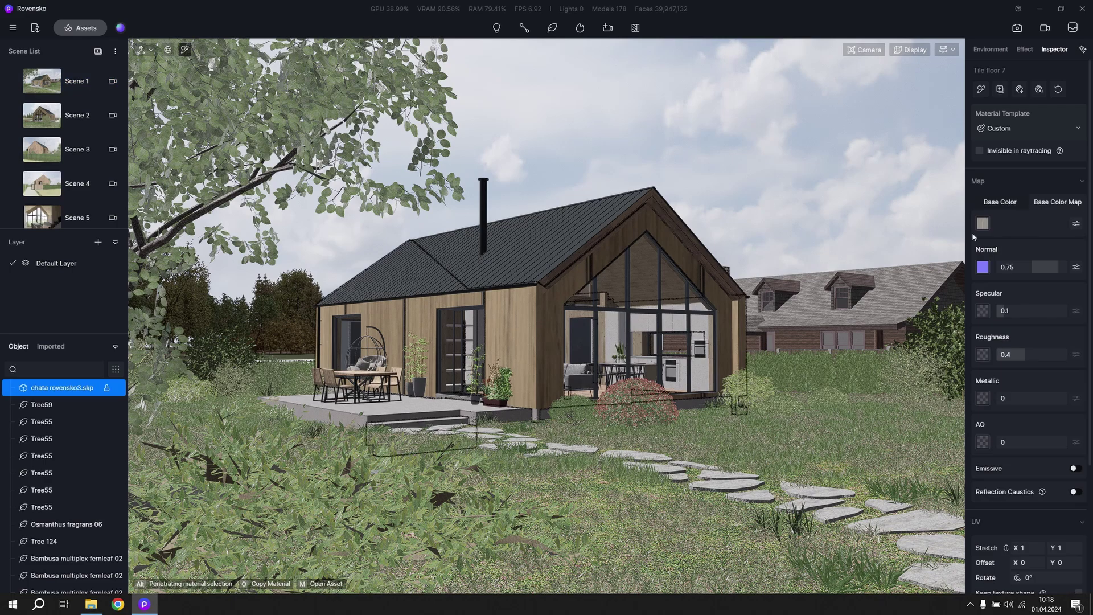
Enable Triplanar for the facade's wood material, set its UV stretch to 0.58 and its AO to 0.22.
{"action": "left_click", "coordinate": [1075, 489]}
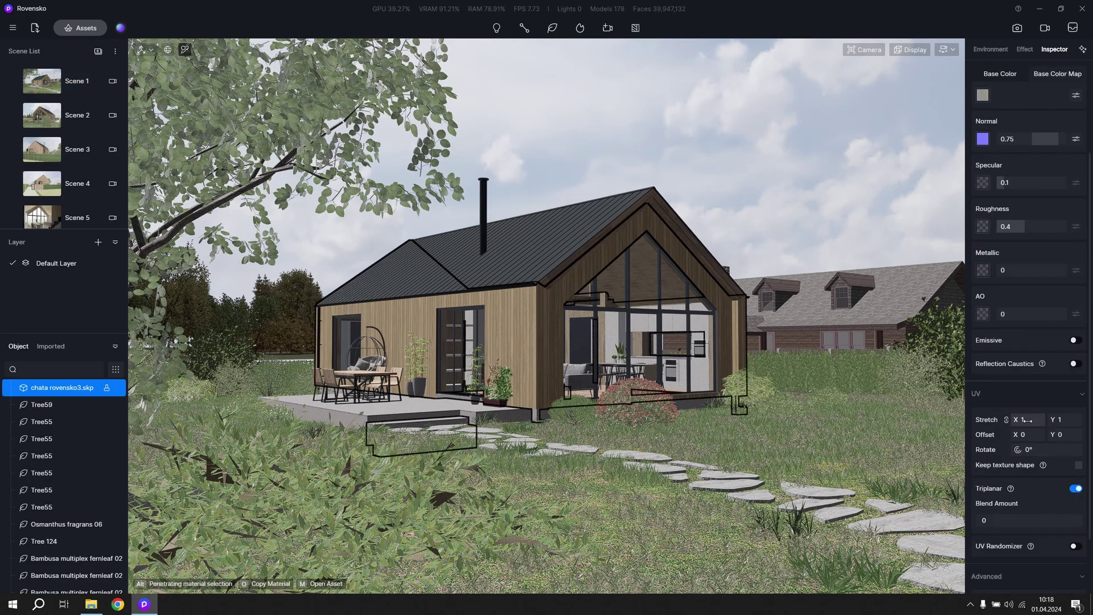
{"action": "left_click_drag", "start_coordinate": [1010, 424], "coordinate": [999, 424]}
{"action": "scroll", "coordinate": [577, 276], "scroll_direction": "up", "scroll_amount": 10}
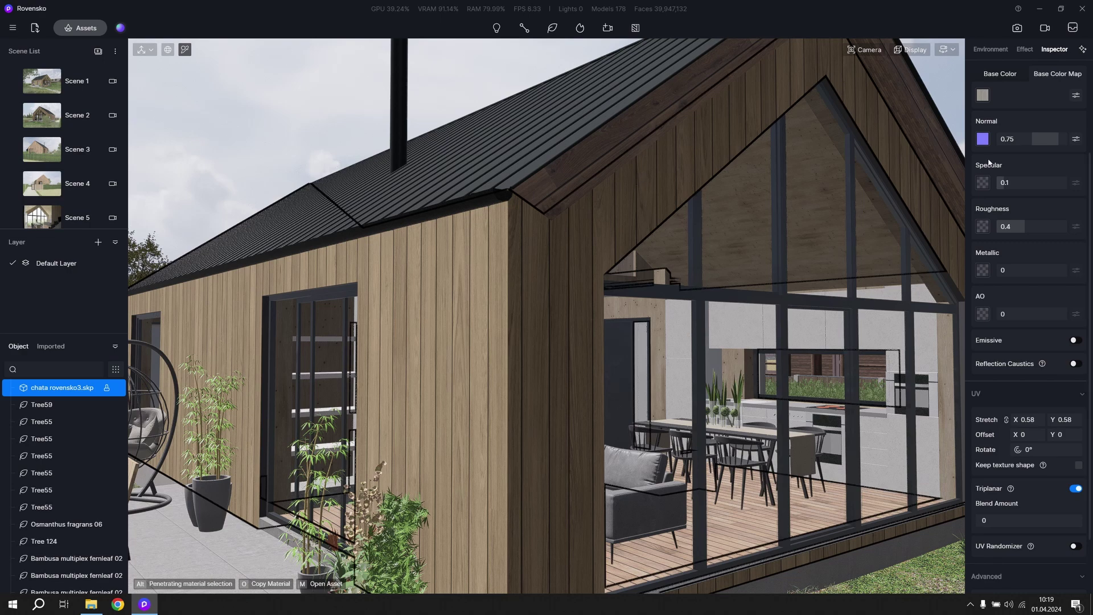
{"action": "scroll", "coordinate": [989, 162], "scroll_direction": "up", "scroll_amount": 3}
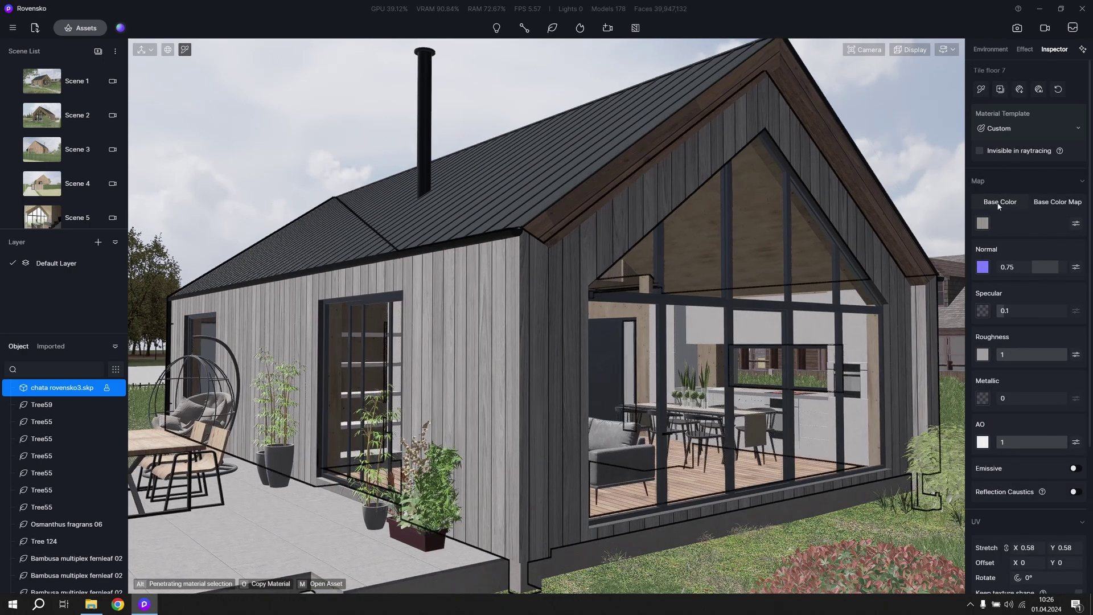
{"action": "left_click_drag", "start_coordinate": [1032, 442], "coordinate": [1014, 443]}
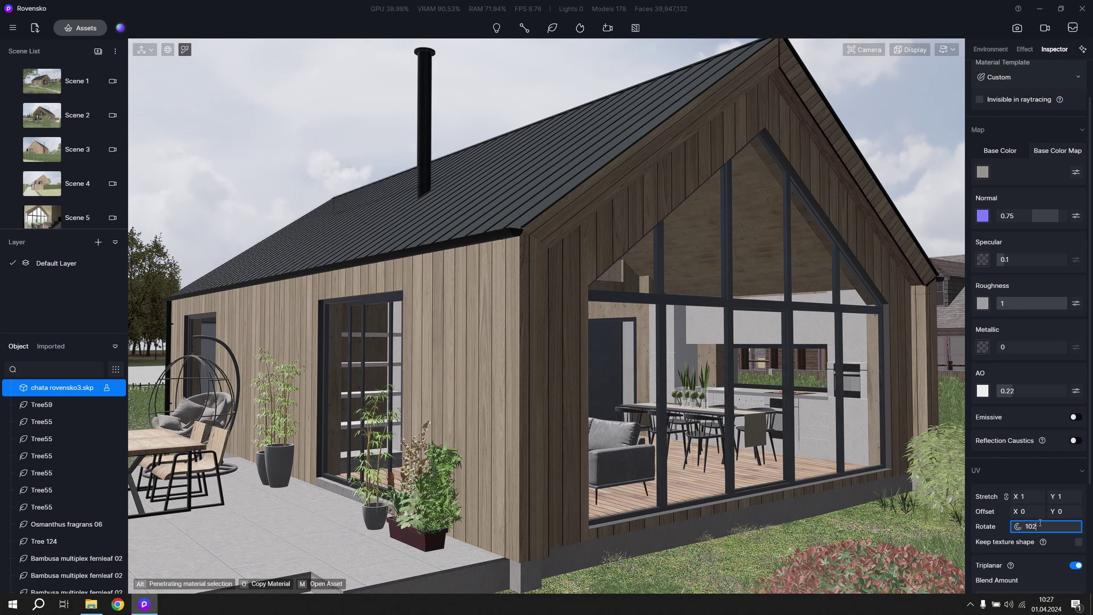
Rotate the wood texture on the gable's roof-edge boards to about 310° to follow the roof slope.
{"action": "left_click", "coordinate": [868, 343]}
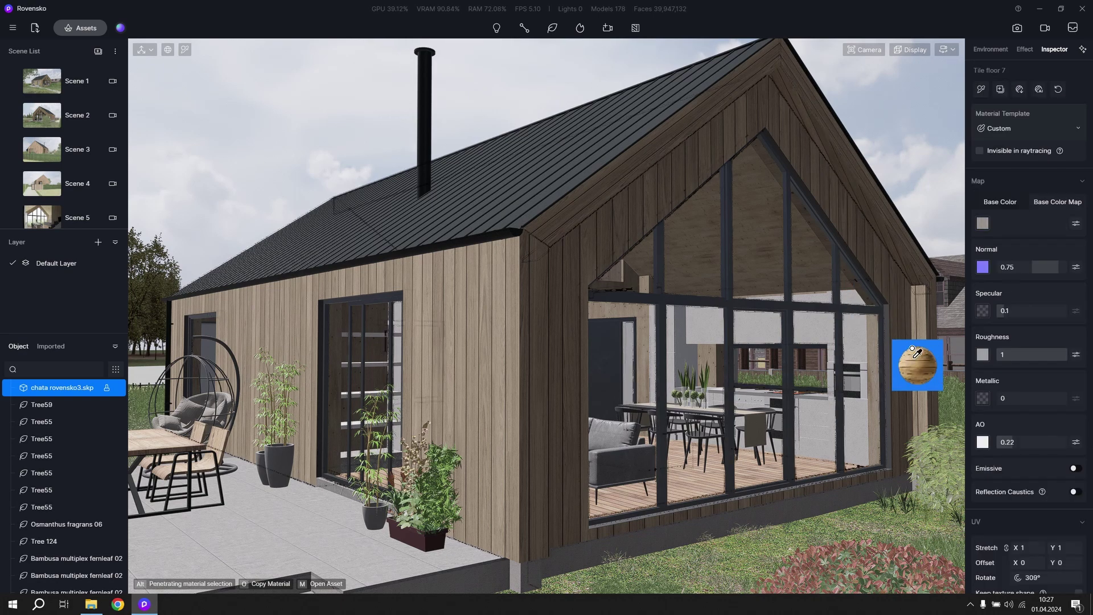
{"action": "scroll", "coordinate": [1025, 341], "scroll_direction": "down", "scroll_amount": 4}
{"action": "left_click", "coordinate": [1041, 376]}
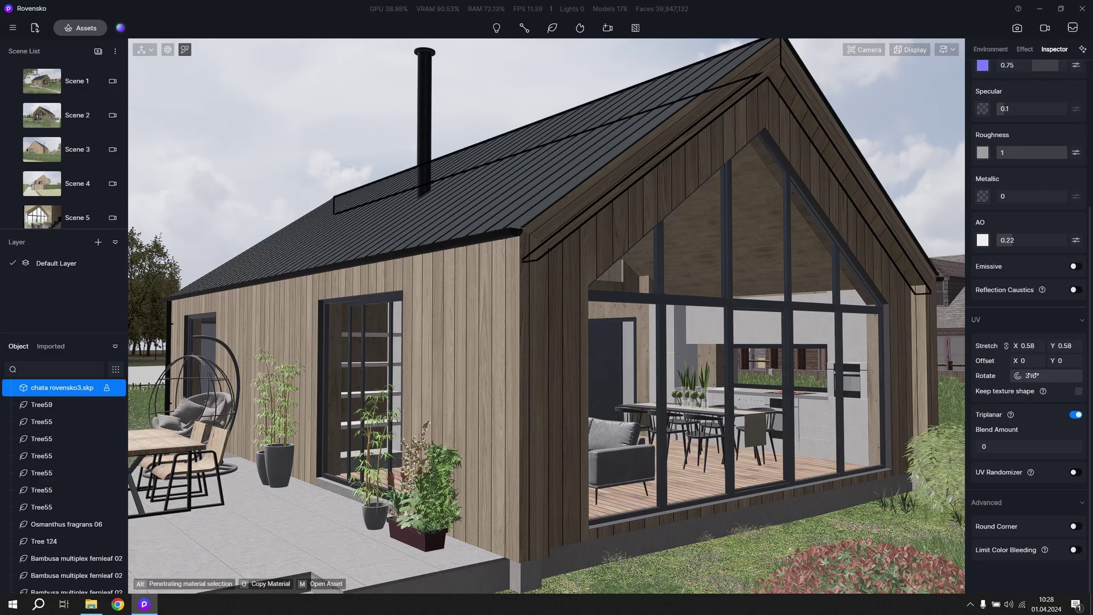
Sample the lawn material beside the terrace and examine the ground around the stepping stones.
{"action": "middle_click_drag", "start_coordinate": [849, 361], "coordinate": [783, 488]}
{"action": "key", "text": "i"}
{"action": "left_click", "coordinate": [746, 526]}
{"action": "right_click_drag", "start_coordinate": [745, 527], "coordinate": [763, 563]}
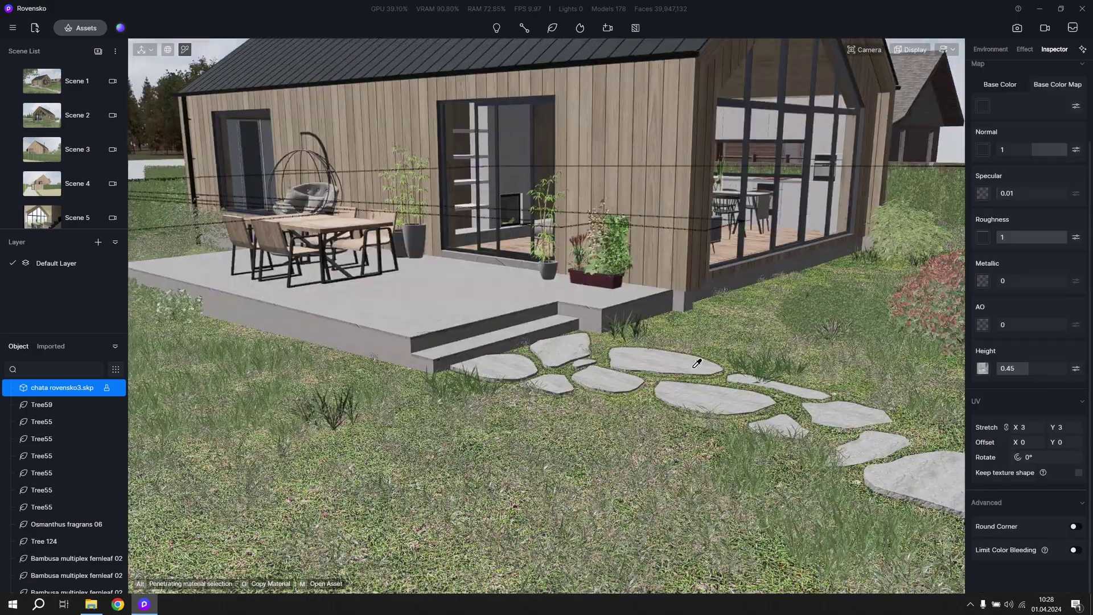
{"action": "scroll", "coordinate": [655, 399], "scroll_direction": "up", "scroll_amount": 5}
{"action": "scroll", "coordinate": [1025, 239], "scroll_direction": "up", "scroll_amount": 3}
{"action": "left_click", "coordinate": [1037, 91]}
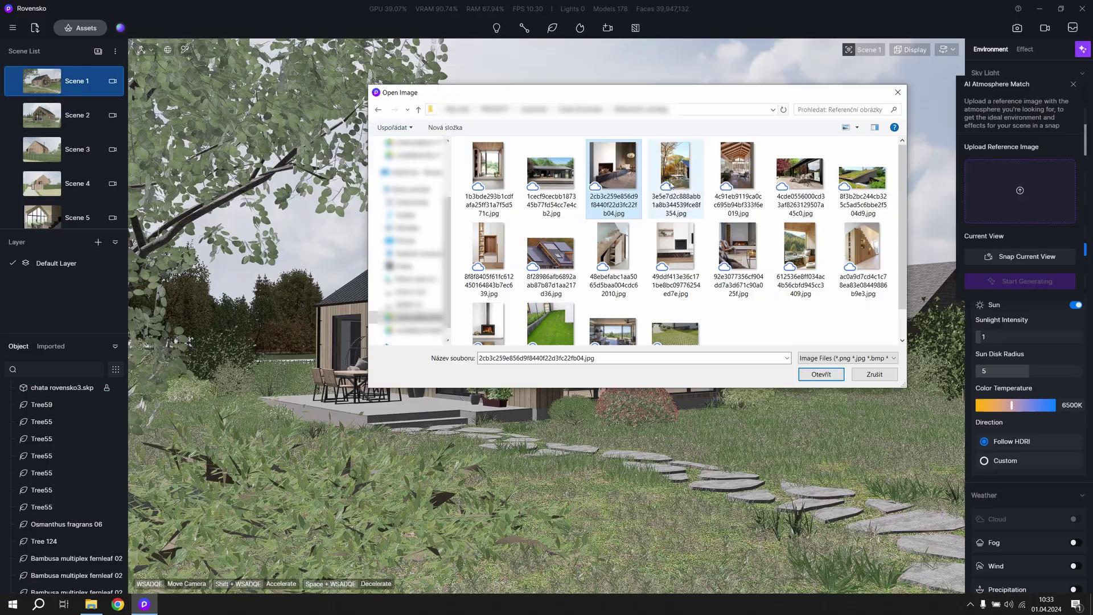
Load the autumn house photo as the AI Atmosphere Match reference image and snap the current view of Scene 1.
{"action": "left_click", "coordinate": [614, 177]}
{"action": "left_click", "coordinate": [822, 371]}
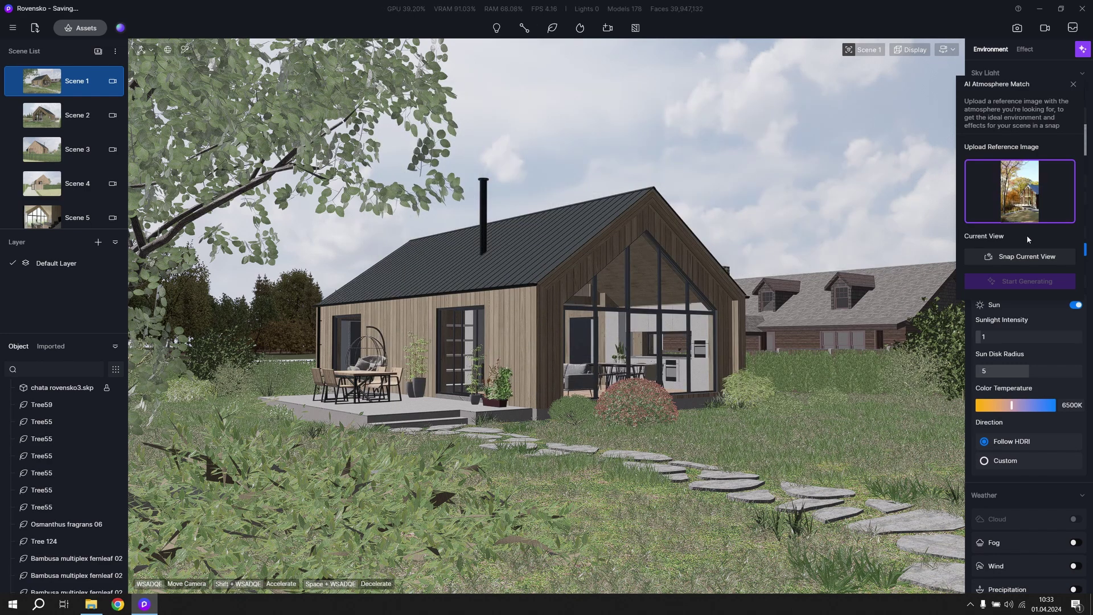
{"action": "left_click", "coordinate": [1030, 257]}
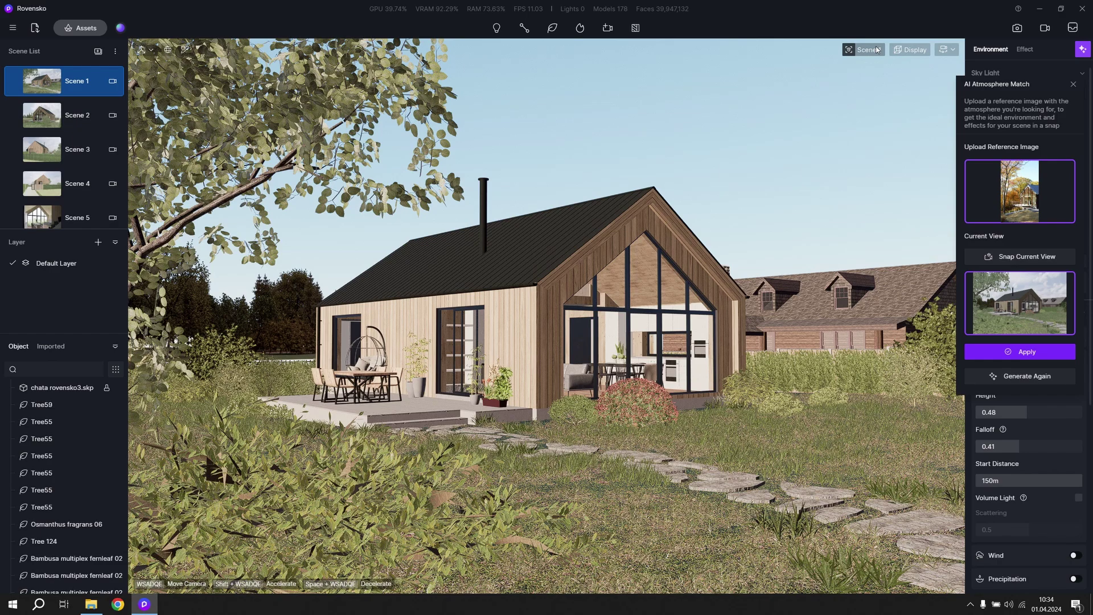
Set the realtime quality to Precise and apply the generated AI atmosphere to Scene 1.
{"action": "left_click", "coordinate": [906, 50]}
{"action": "left_click", "coordinate": [888, 162]}
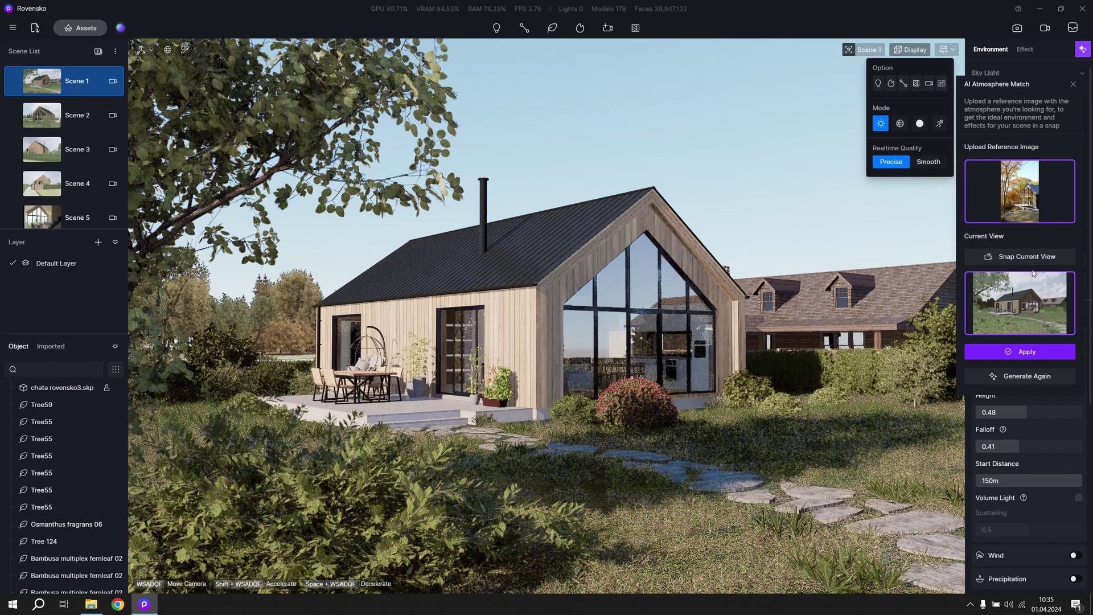
{"action": "left_click", "coordinate": [1022, 352]}
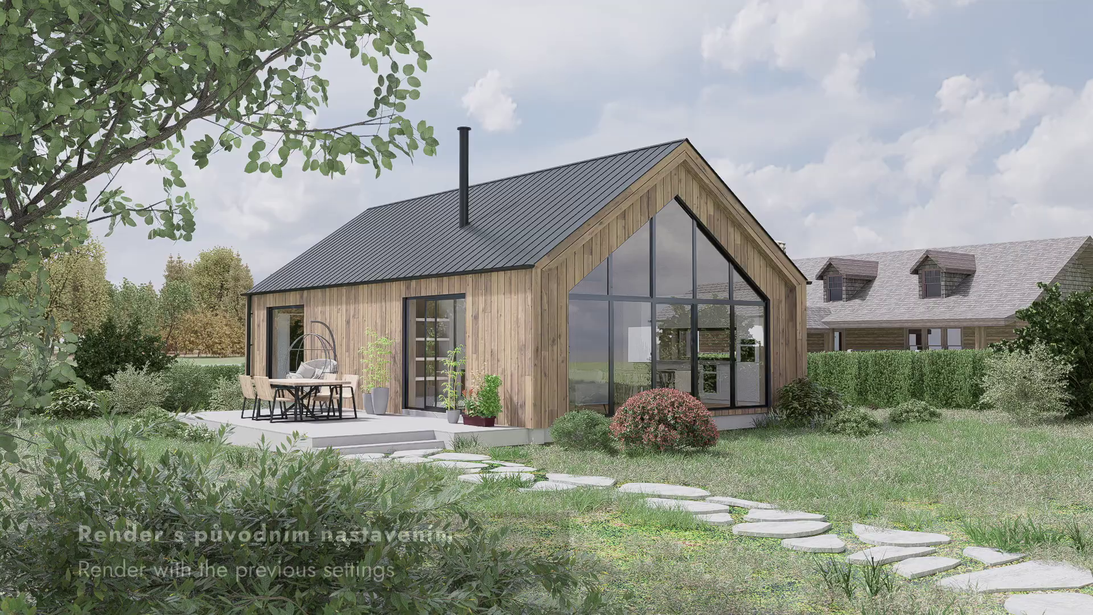